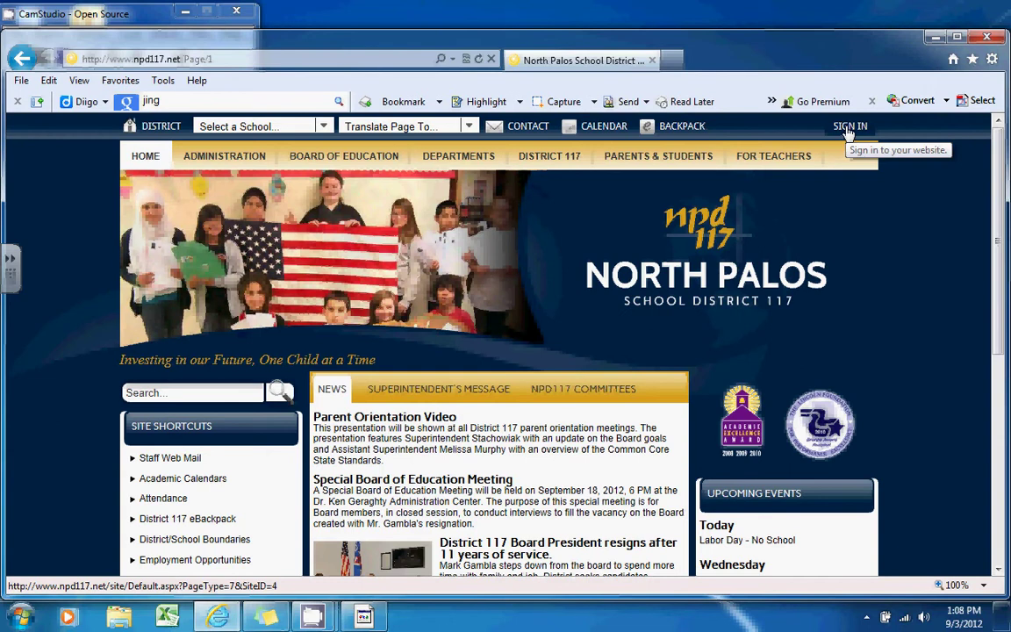
Sign in to the district website with the teacher's user name and account password, and open Site Manager.
{"action": "left_click", "coordinate": [848, 128]}
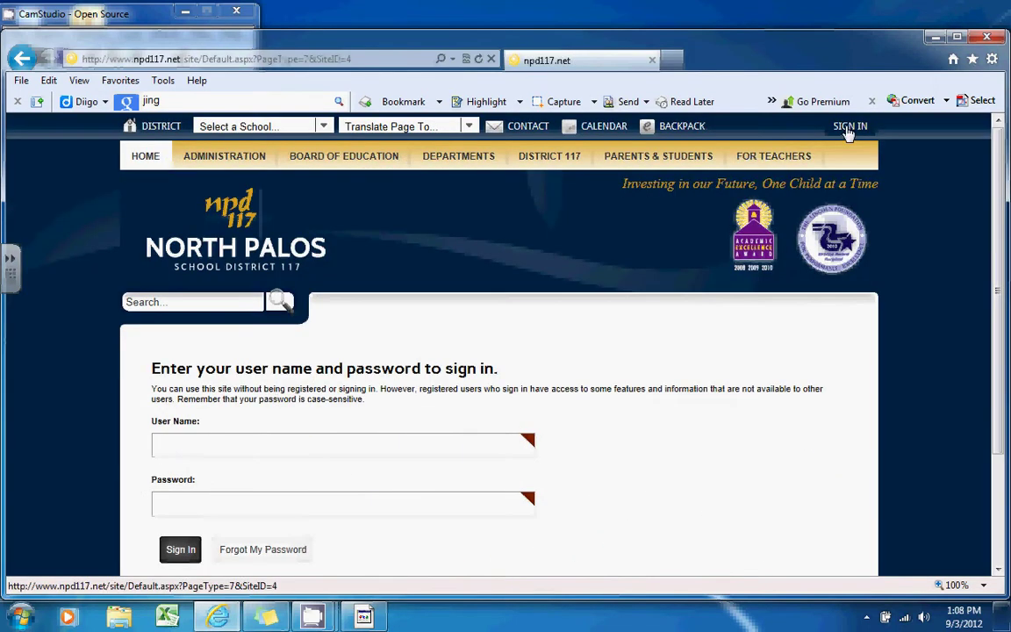
{"action": "left_click", "coordinate": [388, 445]}
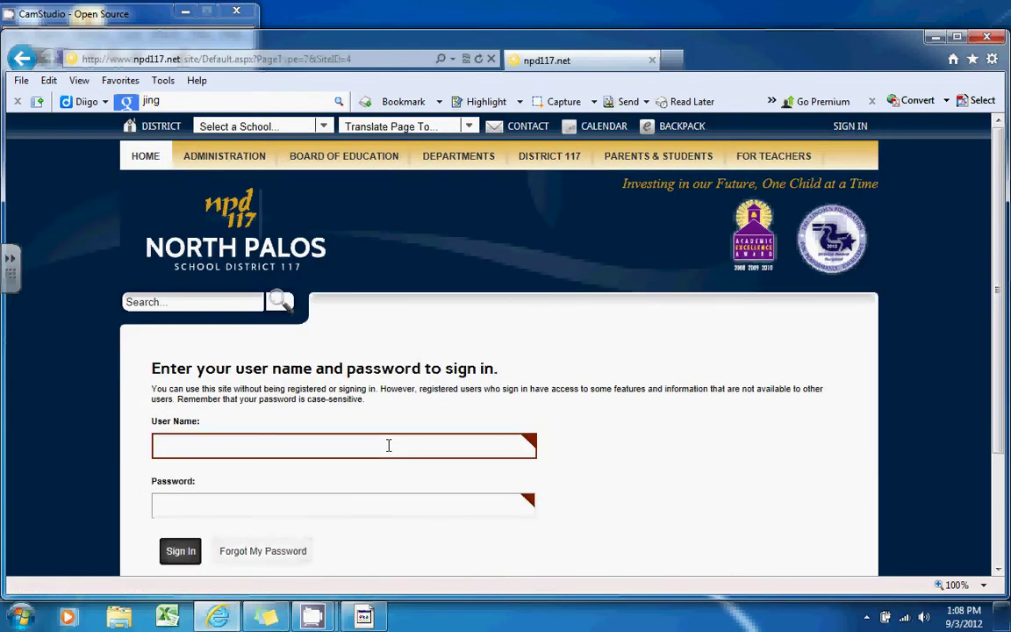
{"action": "type", "text": "steacher"}
{"action": "key", "text": "Tab"}
{"action": "type", "text": "******"}
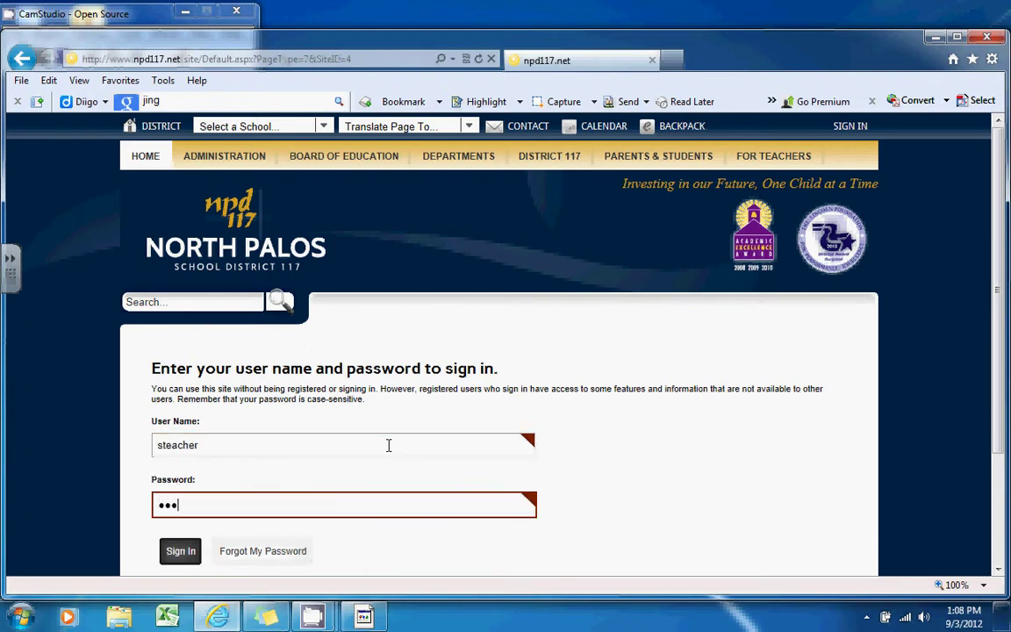
{"action": "type", "text": "***"}
{"action": "left_click", "coordinate": [182, 553]}
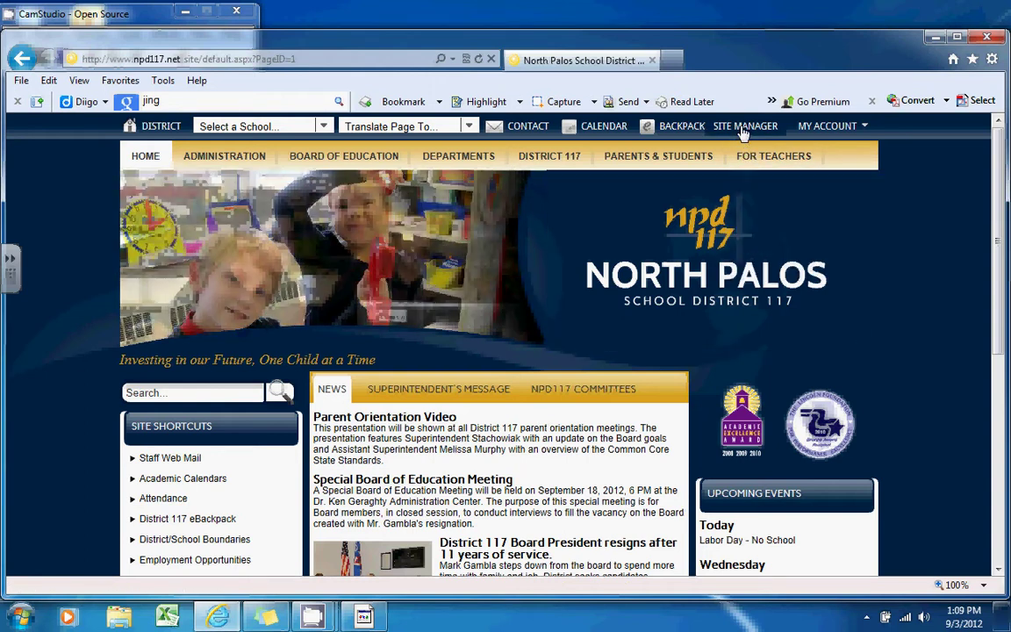
{"action": "left_click", "coordinate": [744, 126]}
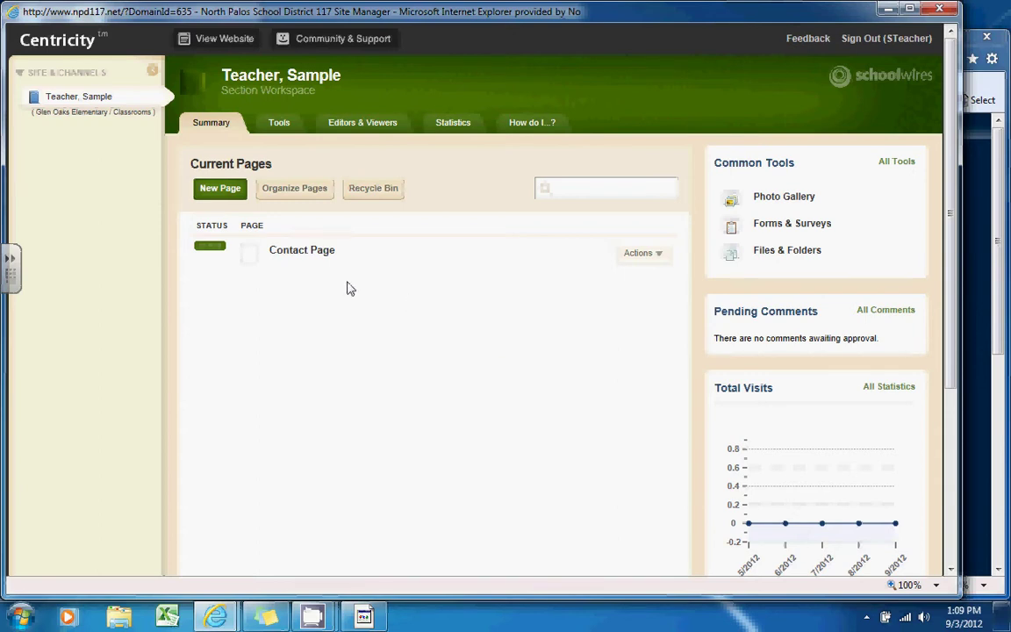
Review the position and phone lines of the Contact Page in its editor, save the page and return to the section's page list.
{"action": "left_click", "coordinate": [298, 251]}
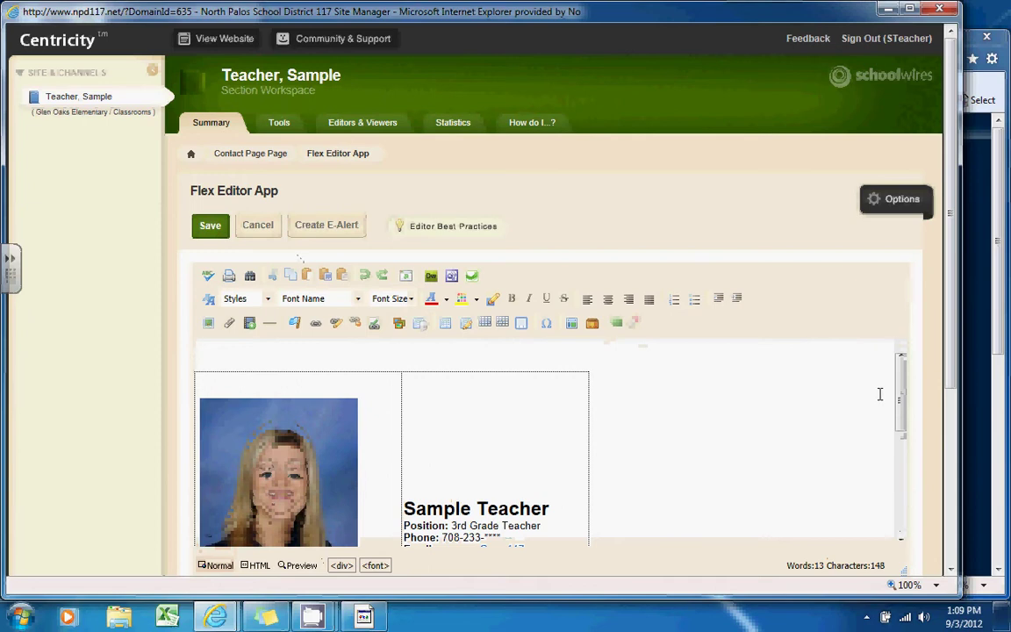
{"action": "left_click_drag", "start_coordinate": [902, 412], "coordinate": [901, 428]}
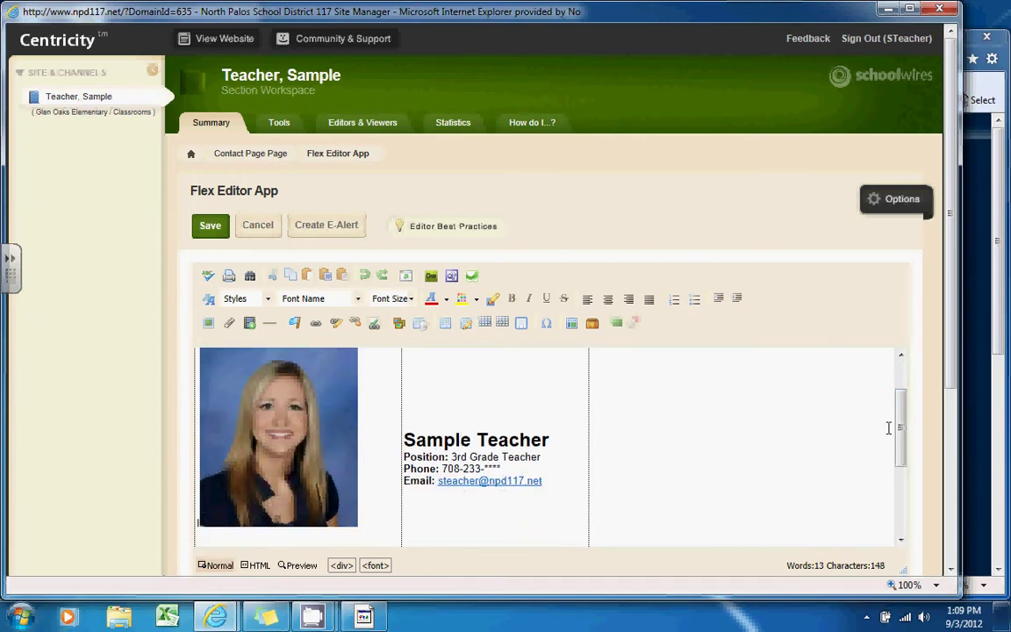
{"action": "left_click", "coordinate": [537, 456]}
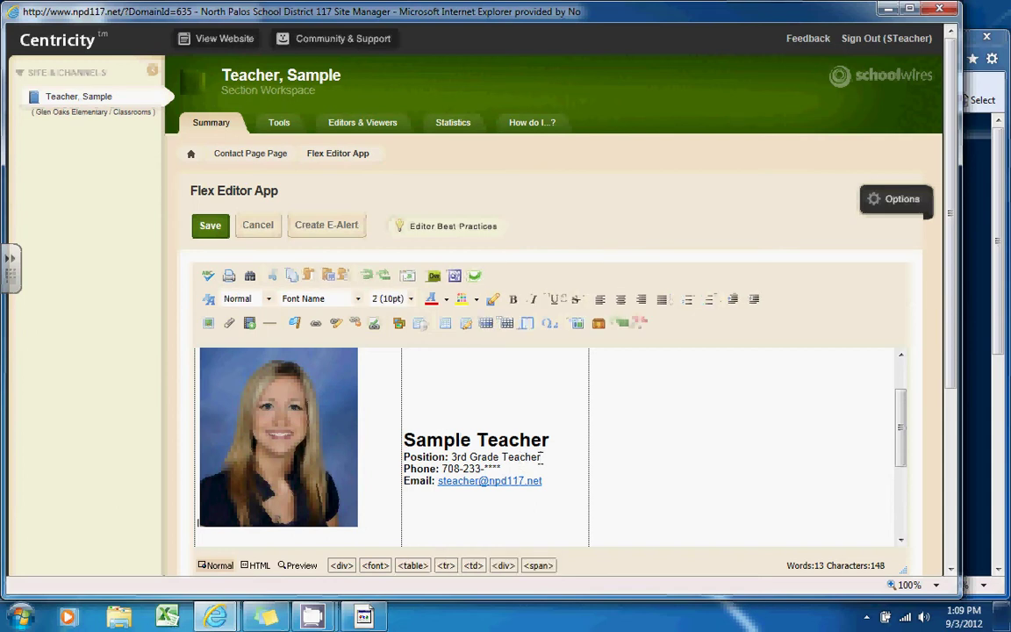
{"action": "left_click", "coordinate": [507, 470]}
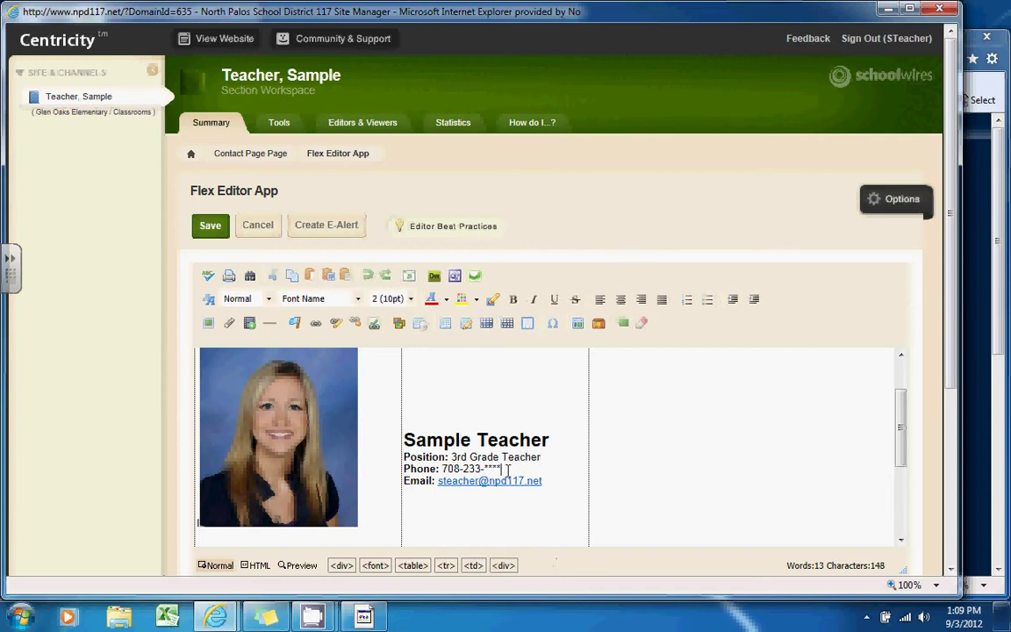
{"action": "left_click", "coordinate": [207, 226]}
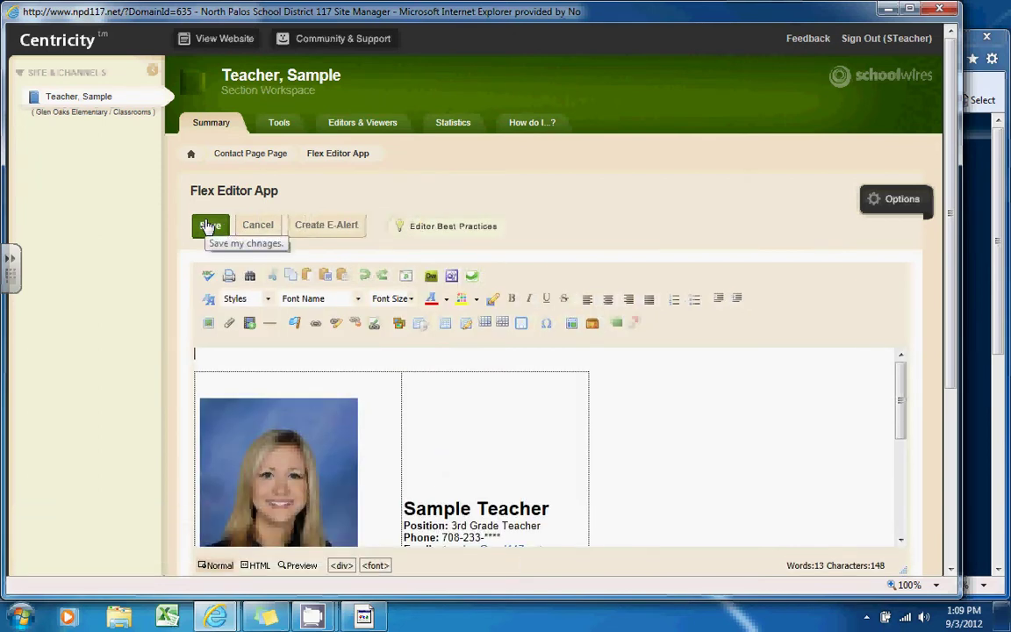
{"action": "left_click", "coordinate": [76, 104]}
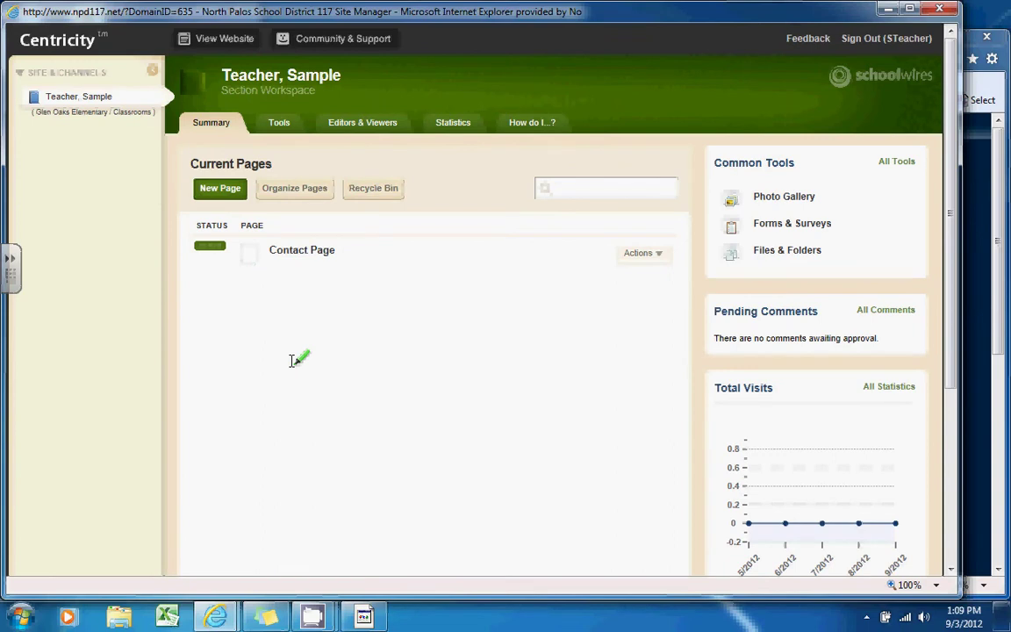
Add a new page of type Calendar Page (Default) to the section, named Calendar.
{"action": "left_click", "coordinate": [218, 189]}
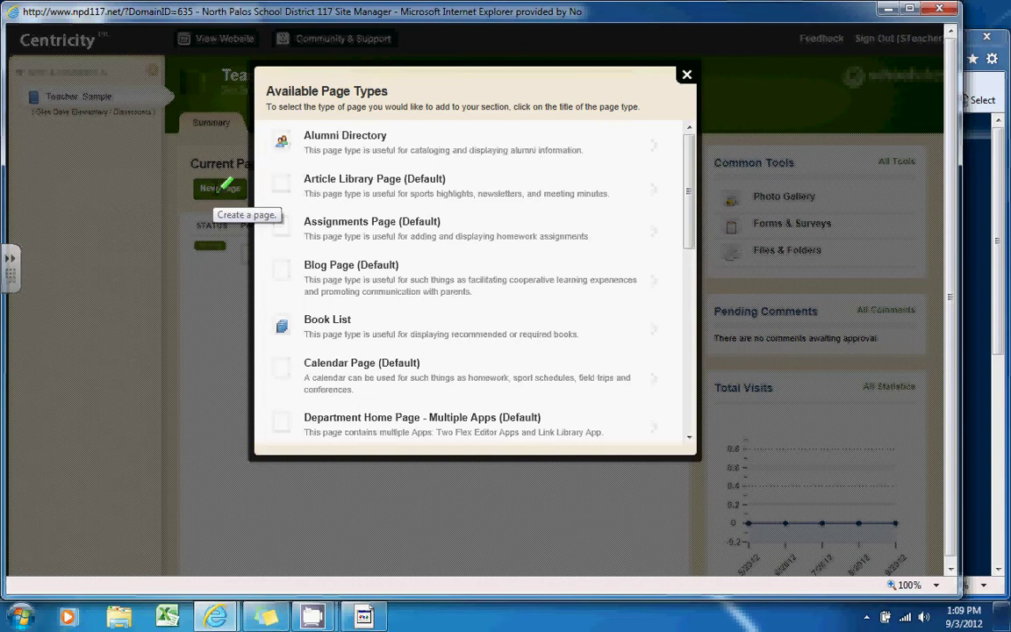
{"action": "left_click", "coordinate": [357, 365]}
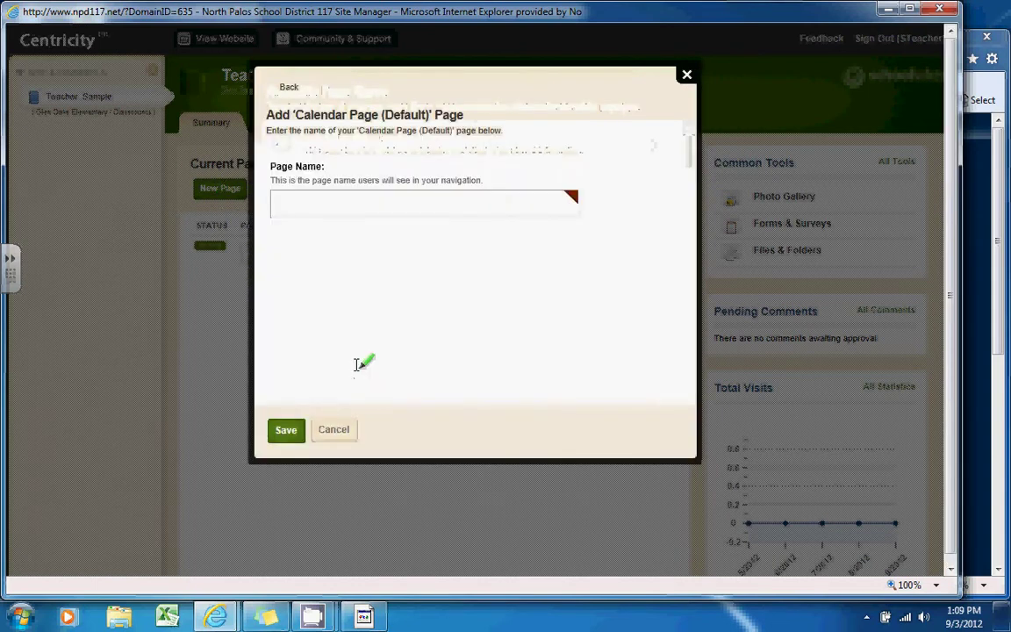
{"action": "left_click", "coordinate": [366, 216]}
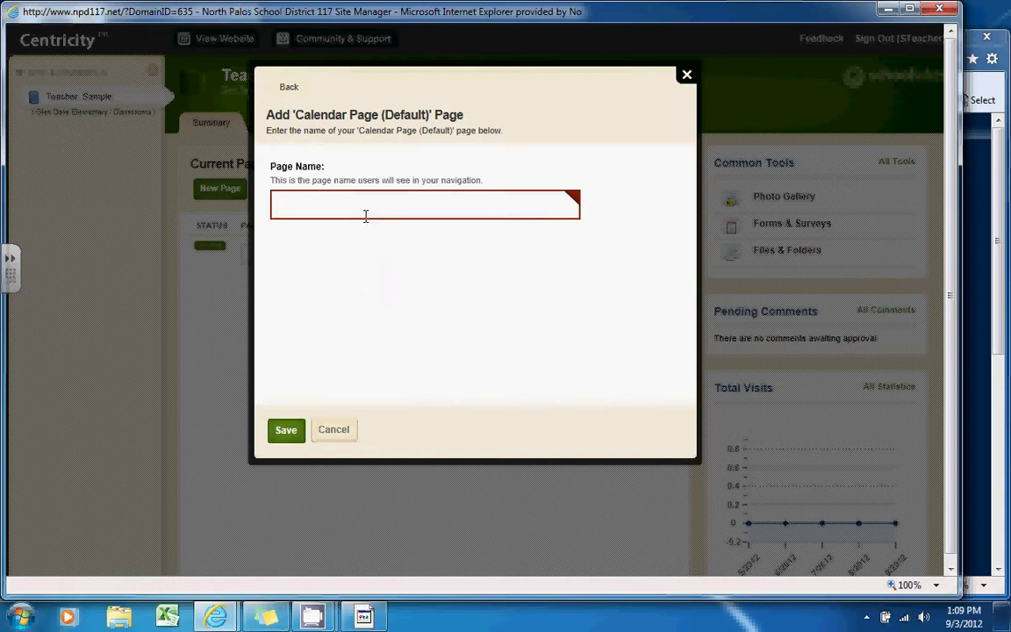
{"action": "type", "text": "Calendar"}
{"action": "left_click", "coordinate": [282, 431]}
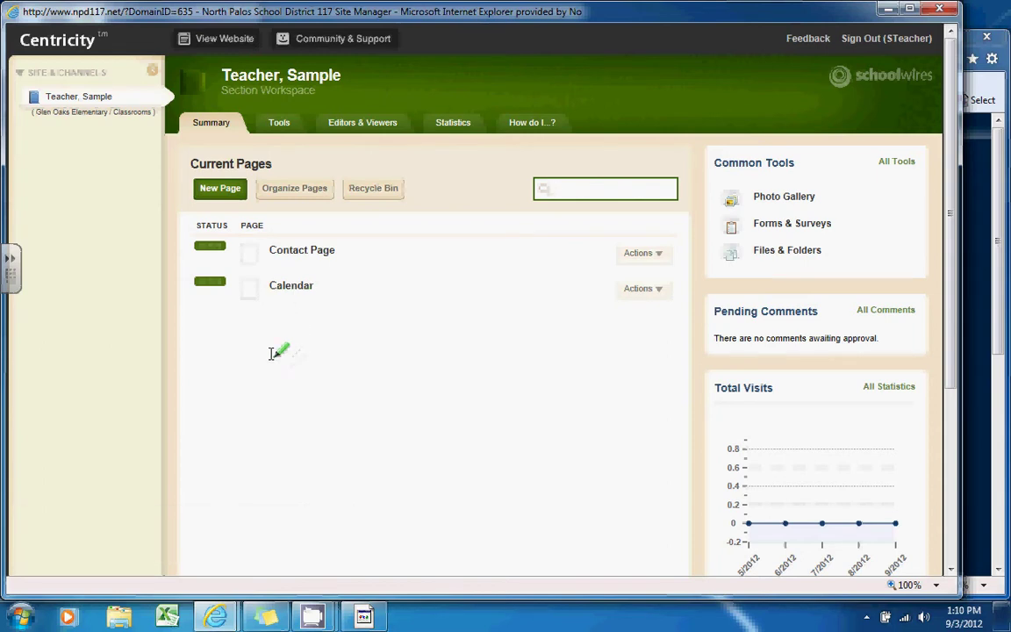
Set the Calendar page's status to inactive and back to active.
{"action": "left_click", "coordinate": [211, 282]}
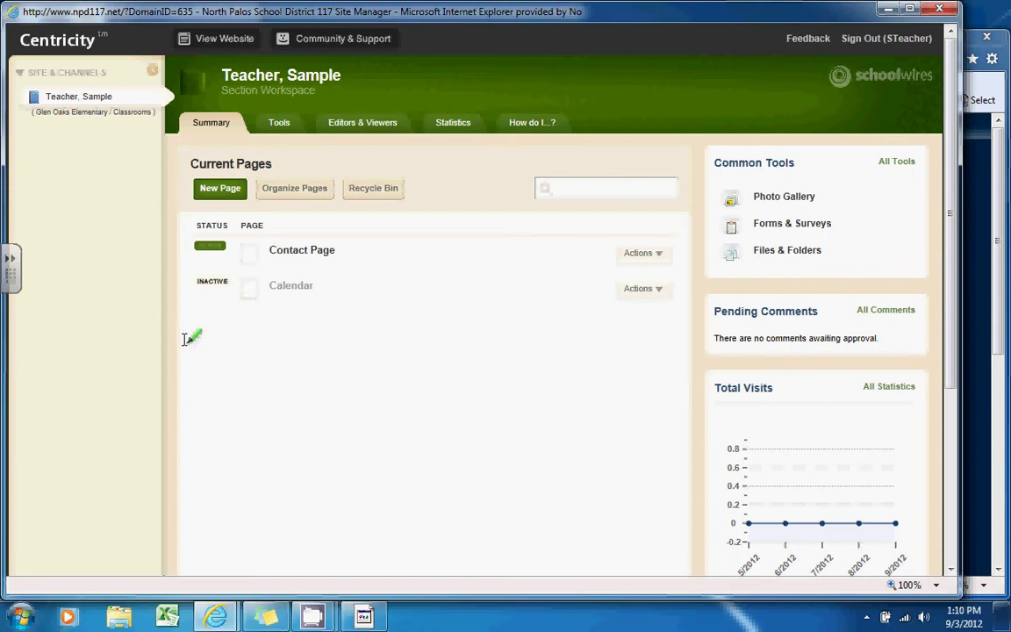
{"action": "left_click", "coordinate": [214, 288]}
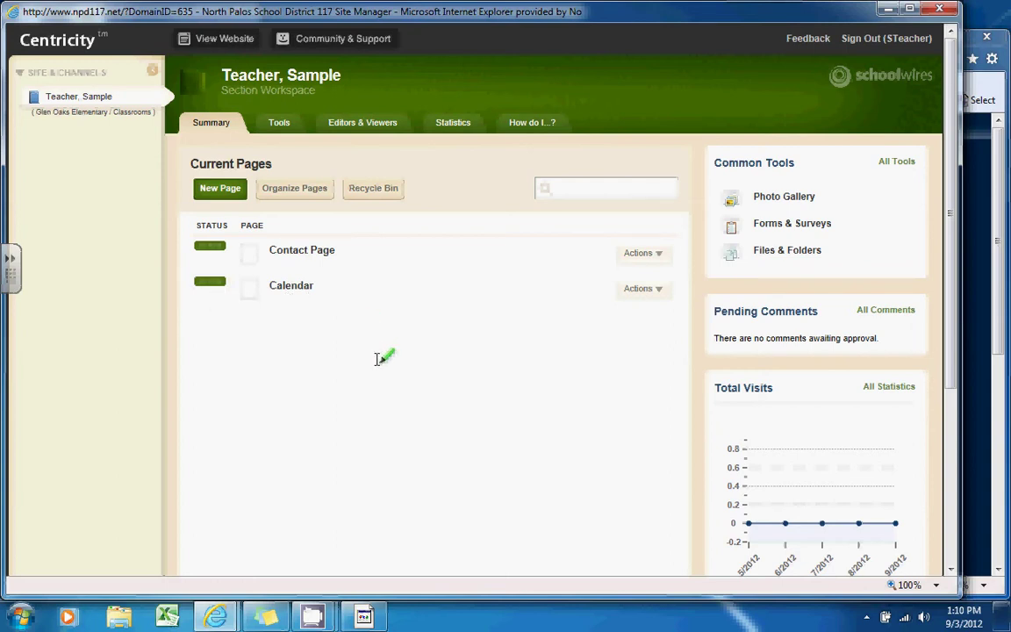
Open the Calendar page and create an event on September 3, 2012 titled "Homework Packet".
{"action": "left_click", "coordinate": [292, 287]}
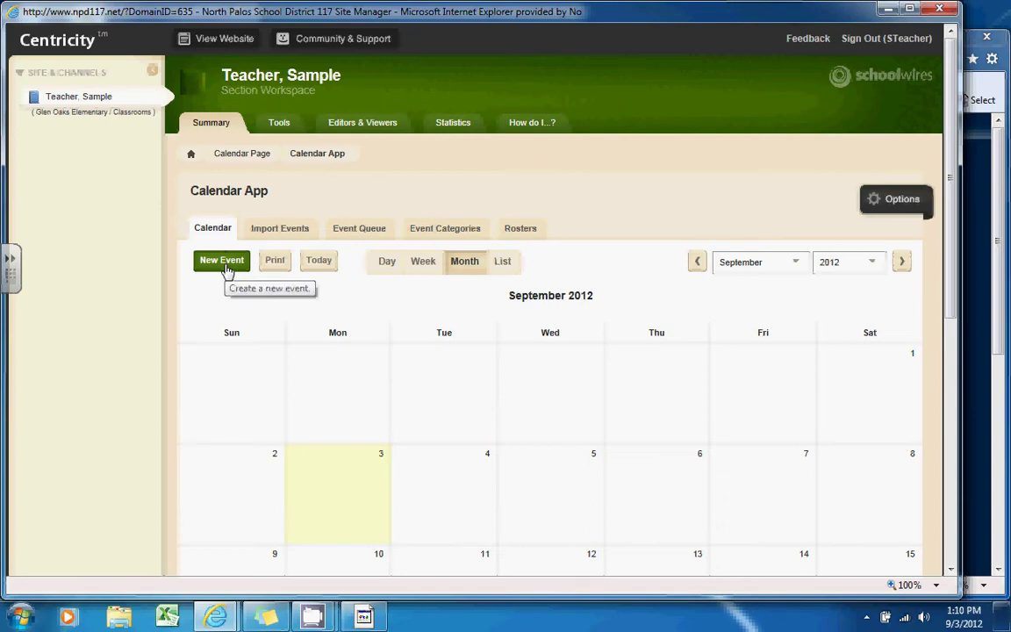
{"action": "left_click", "coordinate": [349, 470]}
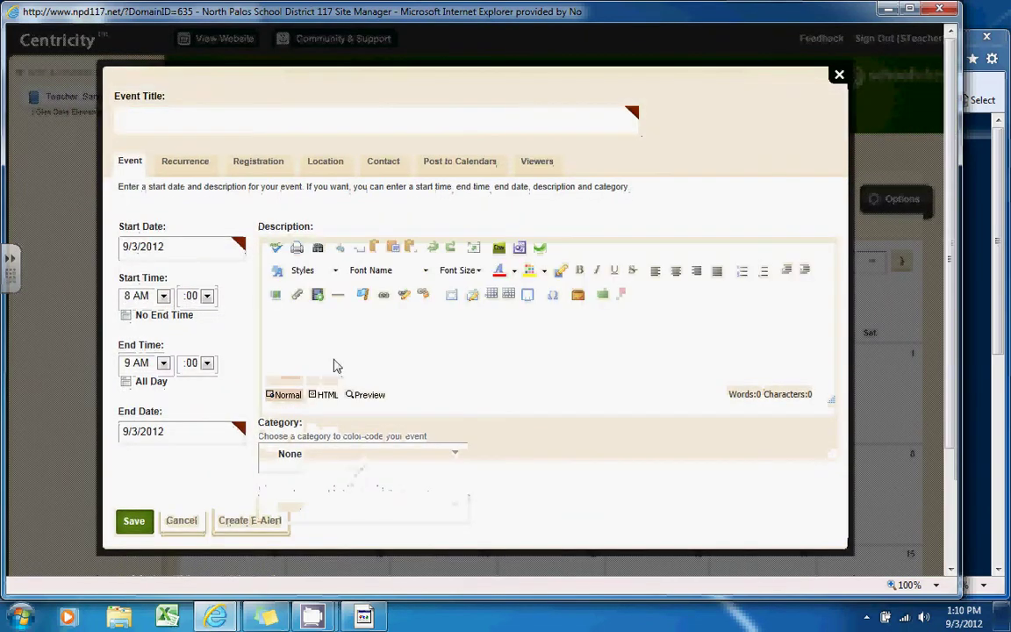
{"action": "left_click", "coordinate": [223, 113]}
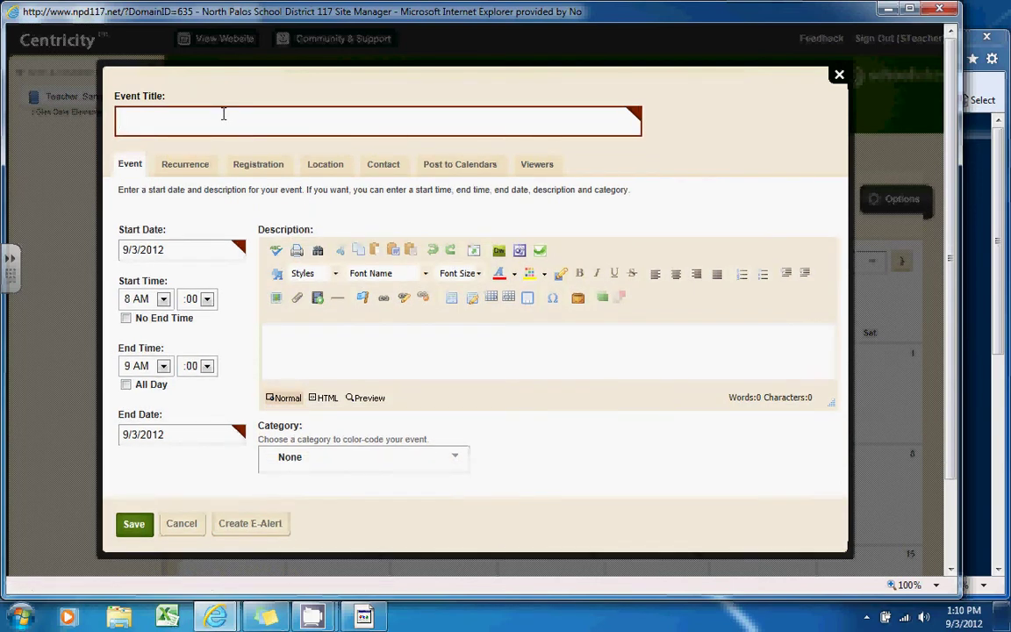
{"action": "type", "text": "Homework Packet"}
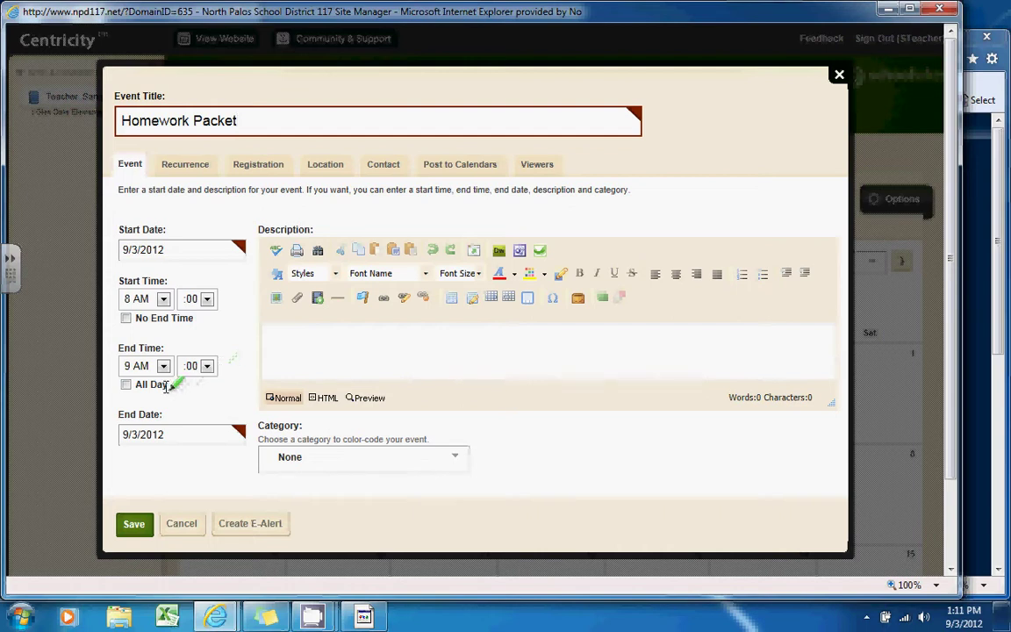
Make the Homework Packet event last all day and set its end date to 9/7/2012.
{"action": "left_click", "coordinate": [128, 383]}
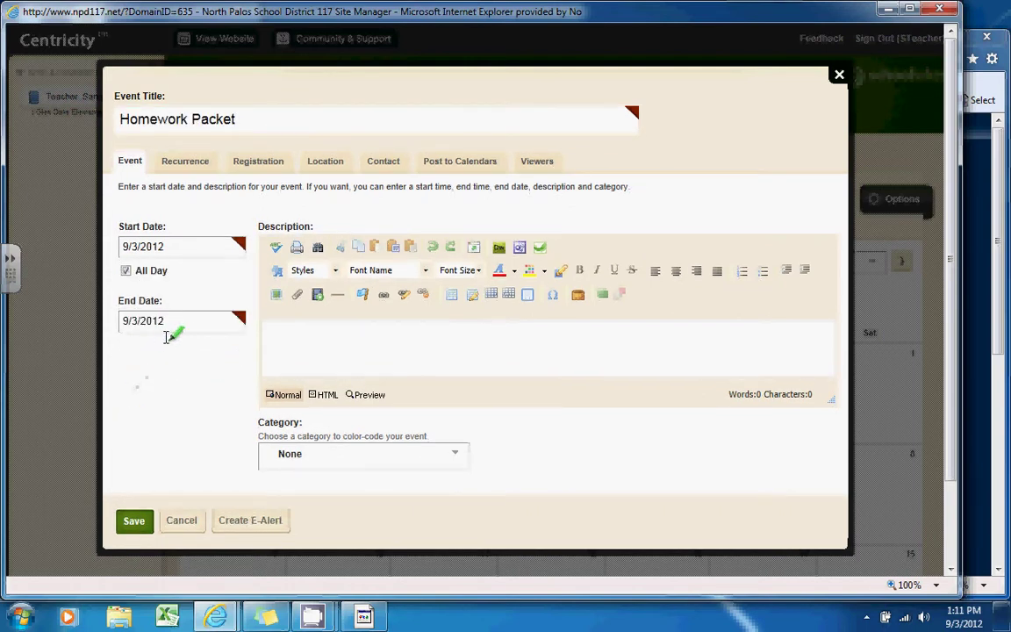
{"action": "left_click", "coordinate": [135, 321]}
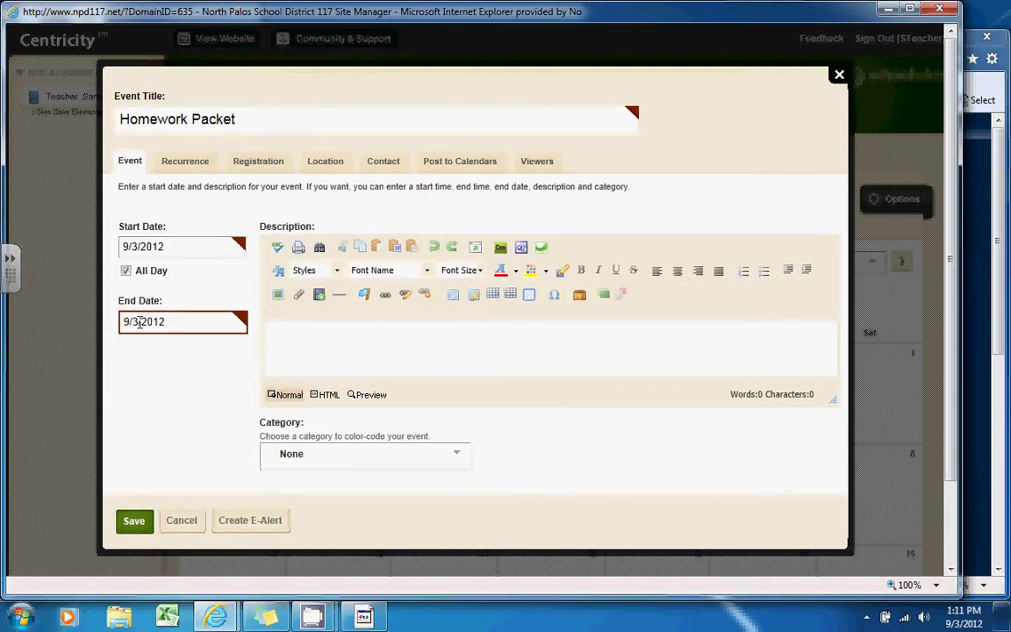
{"action": "key", "text": "BackSpace"}
{"action": "type", "text": "7"}
Start a file link in the event description and upload the "My Homework packet" document from the Pictures library.
{"action": "left_click", "coordinate": [295, 330]}
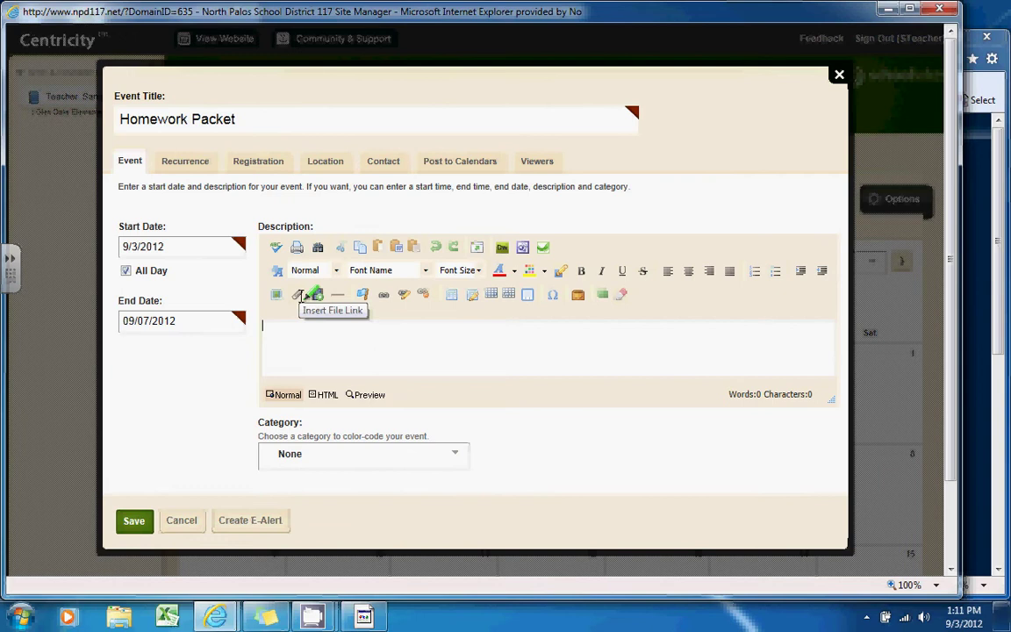
{"action": "left_click", "coordinate": [302, 297]}
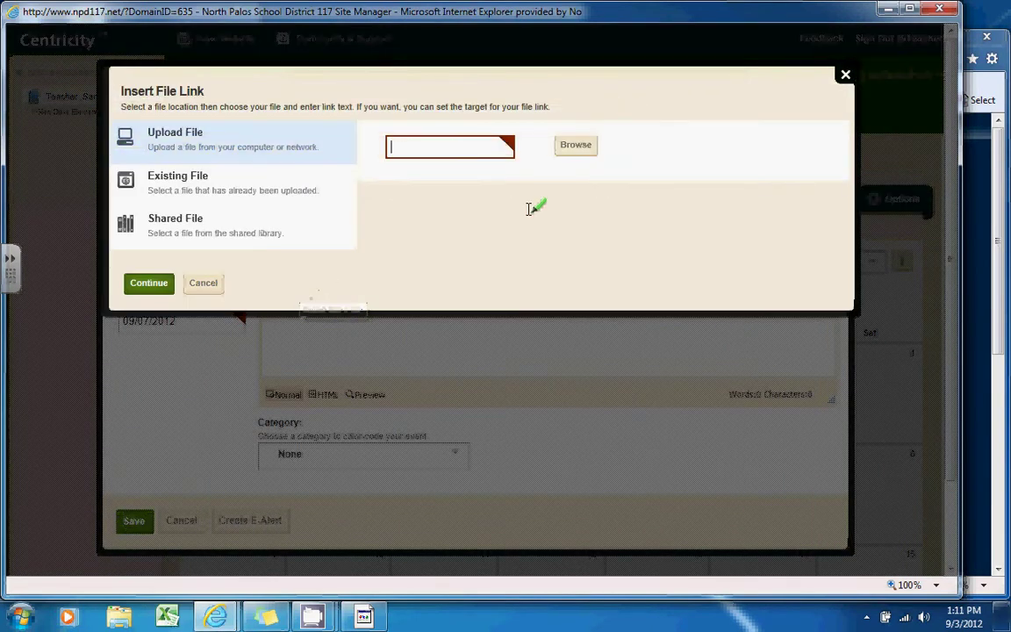
{"action": "left_click", "coordinate": [574, 145]}
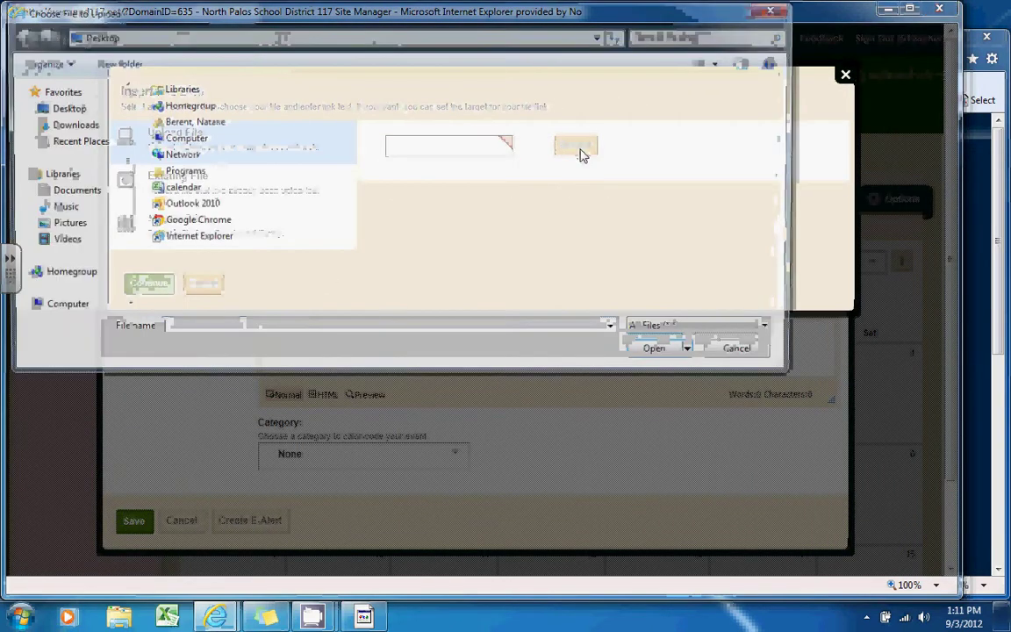
{"action": "left_click", "coordinate": [83, 225]}
{"action": "left_click", "coordinate": [279, 189]}
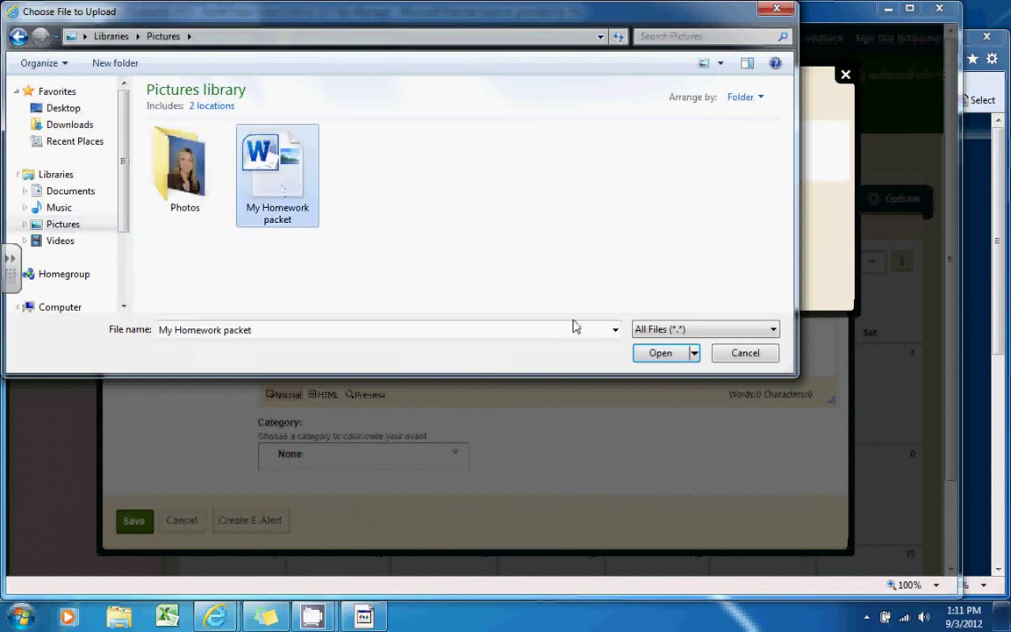
{"action": "left_click", "coordinate": [660, 352]}
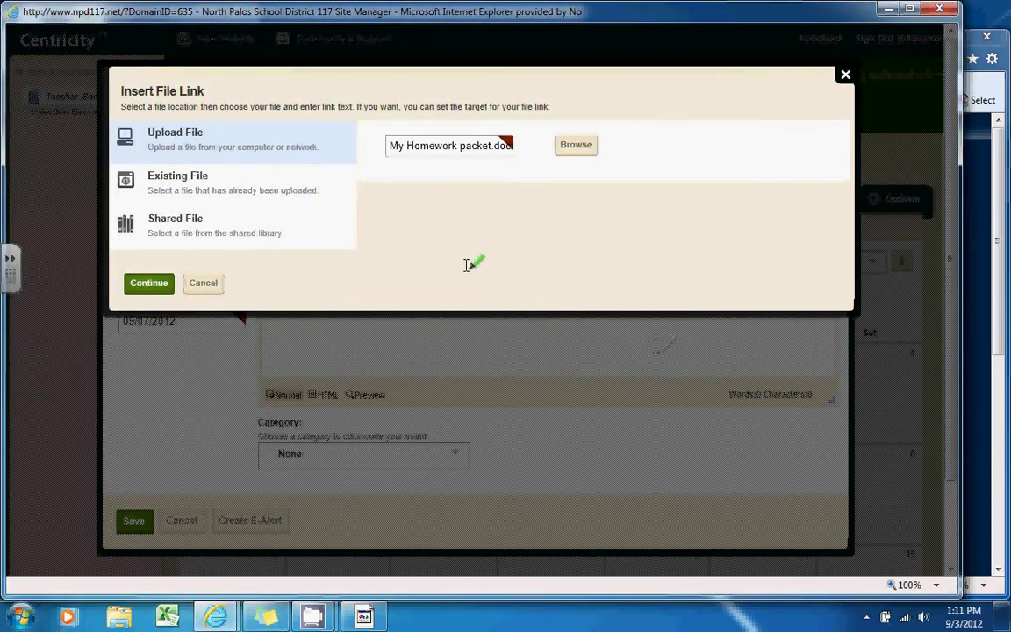
{"action": "left_click", "coordinate": [148, 283]}
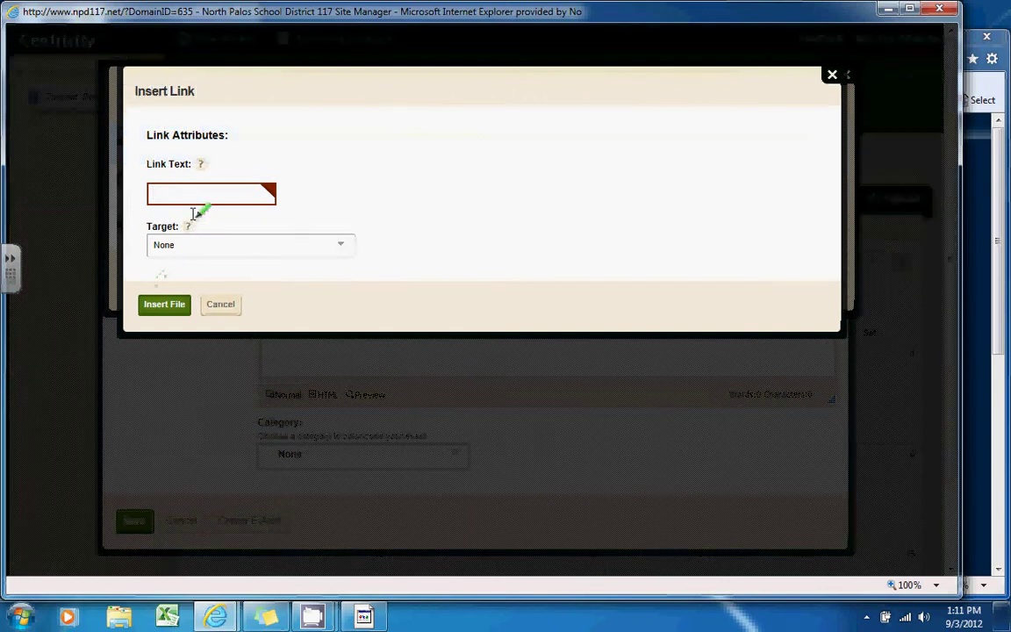
Insert the file link with the text "Homework Packet for the week of 9/7", set to open in a new window.
{"action": "type", "text": "Homework Packet for t"}
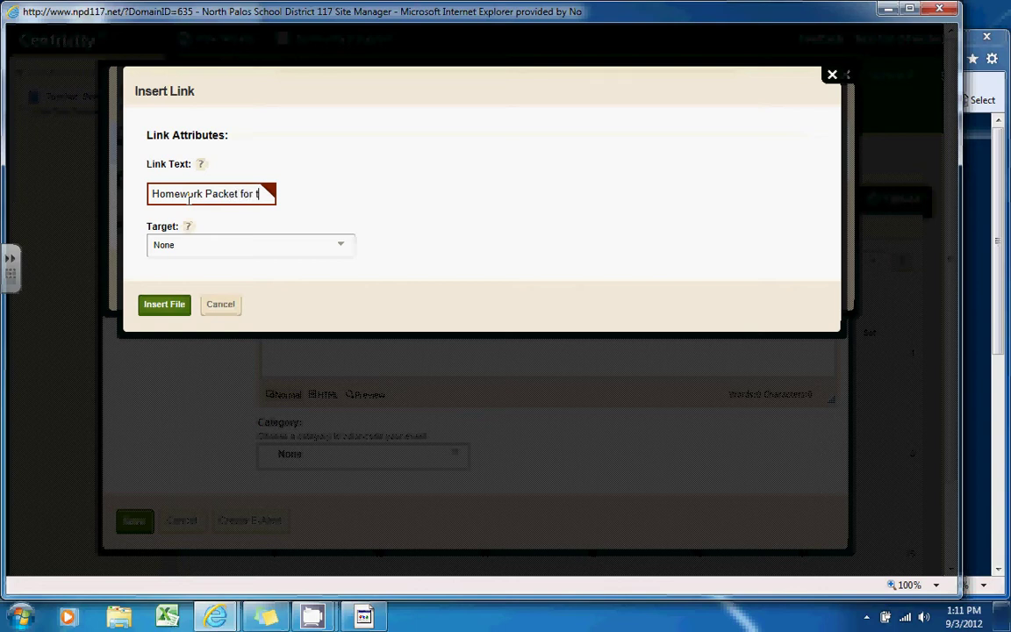
{"action": "type", "text": "he week of 9"}
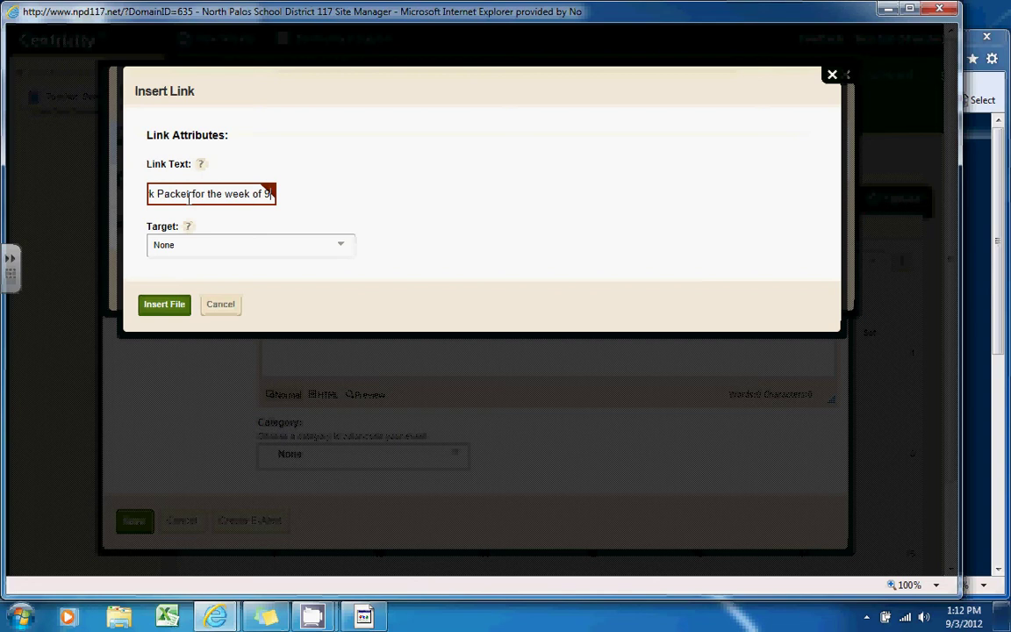
{"action": "type", "text": "/7"}
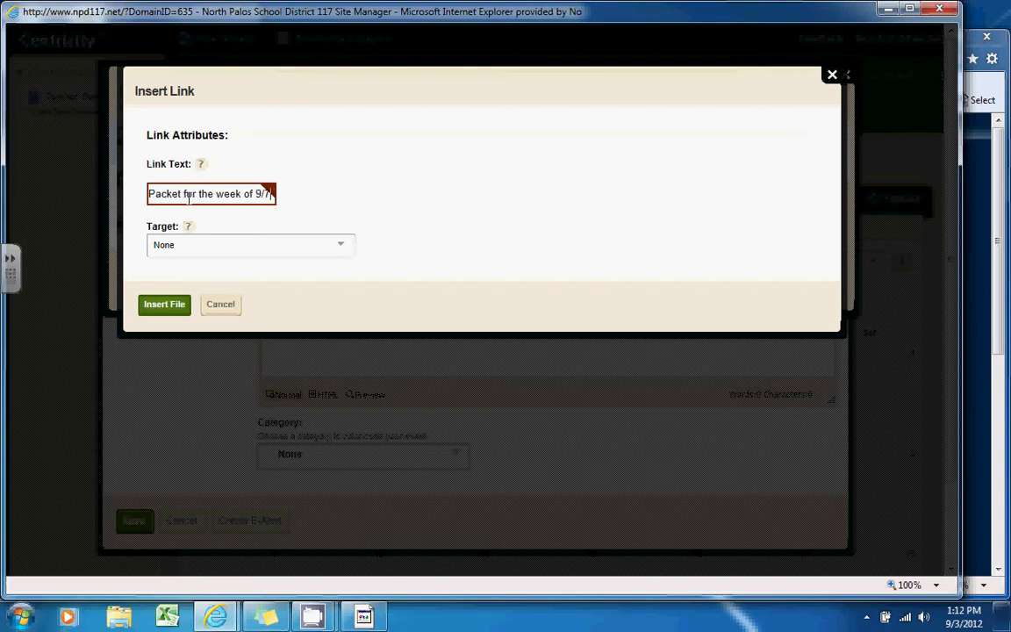
{"action": "left_click", "coordinate": [263, 246]}
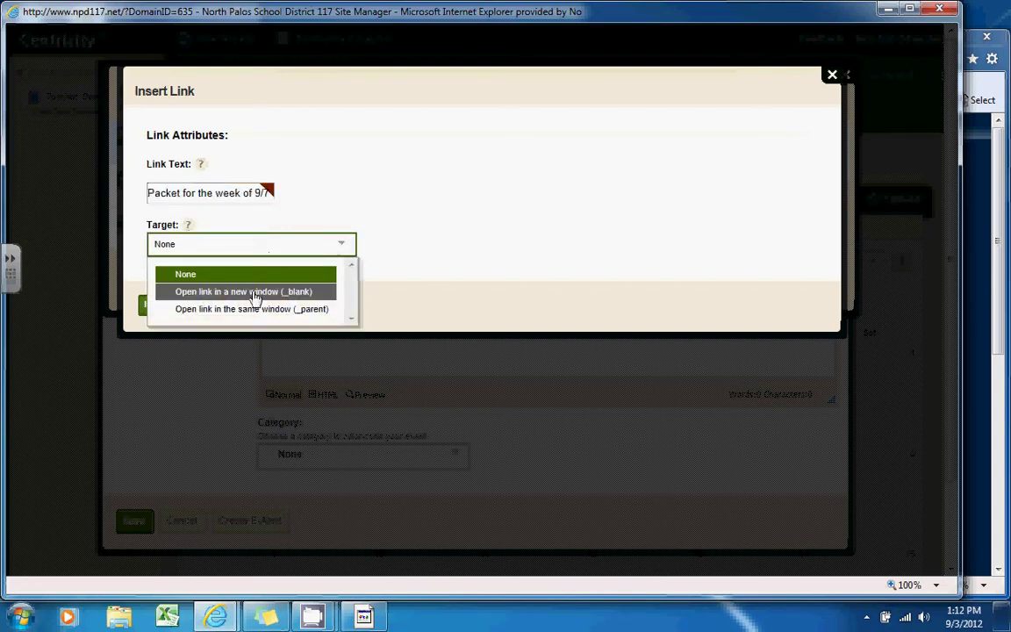
{"action": "left_click", "coordinate": [254, 293]}
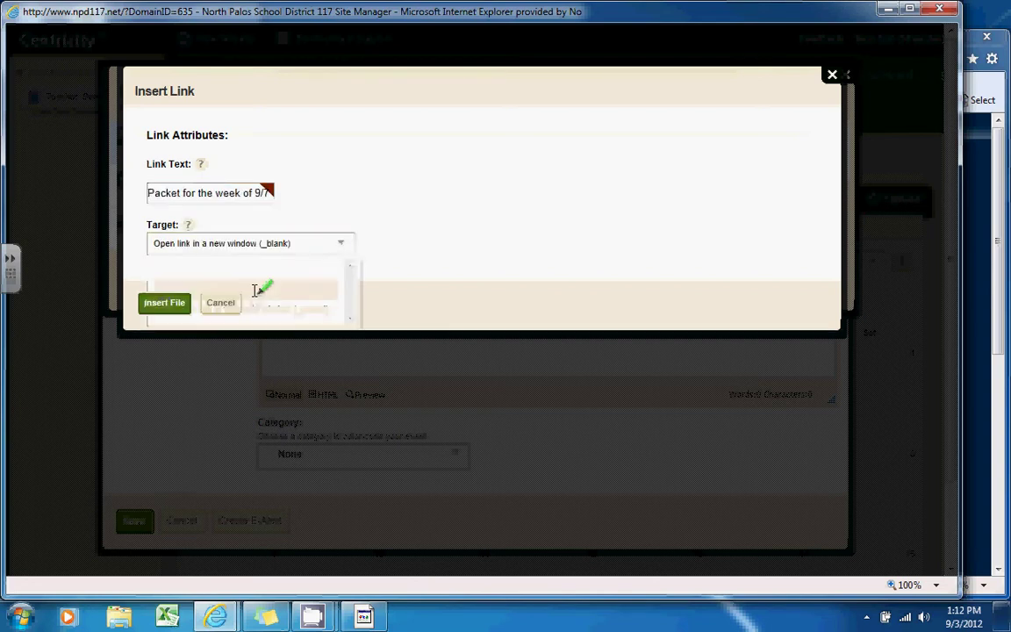
{"action": "left_click", "coordinate": [170, 304]}
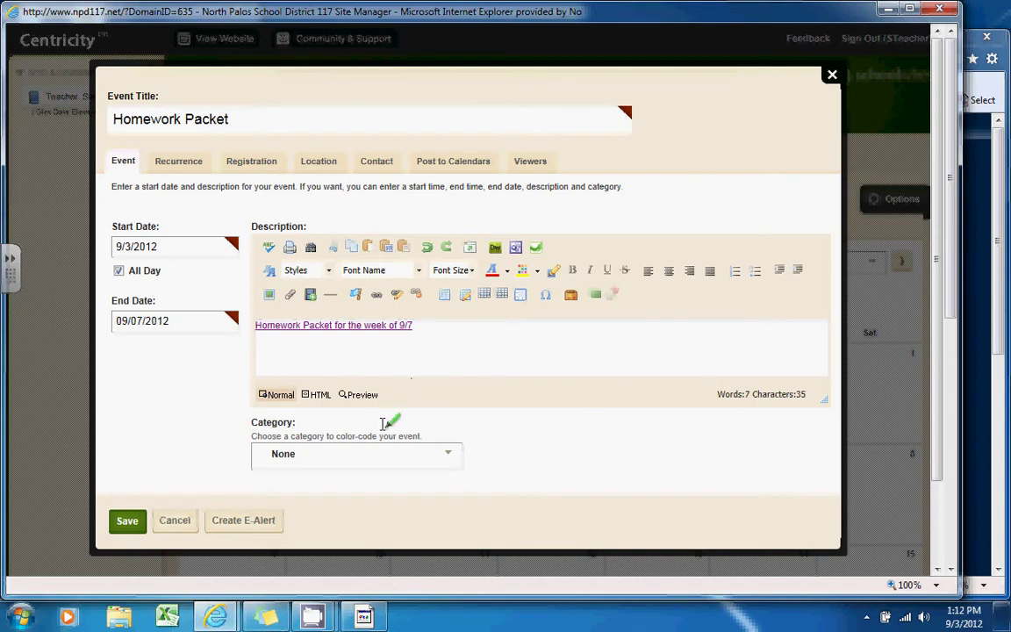
Assign the Homework category to the Homework Packet event.
{"action": "left_click", "coordinate": [344, 466]}
{"action": "left_click_drag", "start_coordinate": [457, 504], "coordinate": [457, 562]}
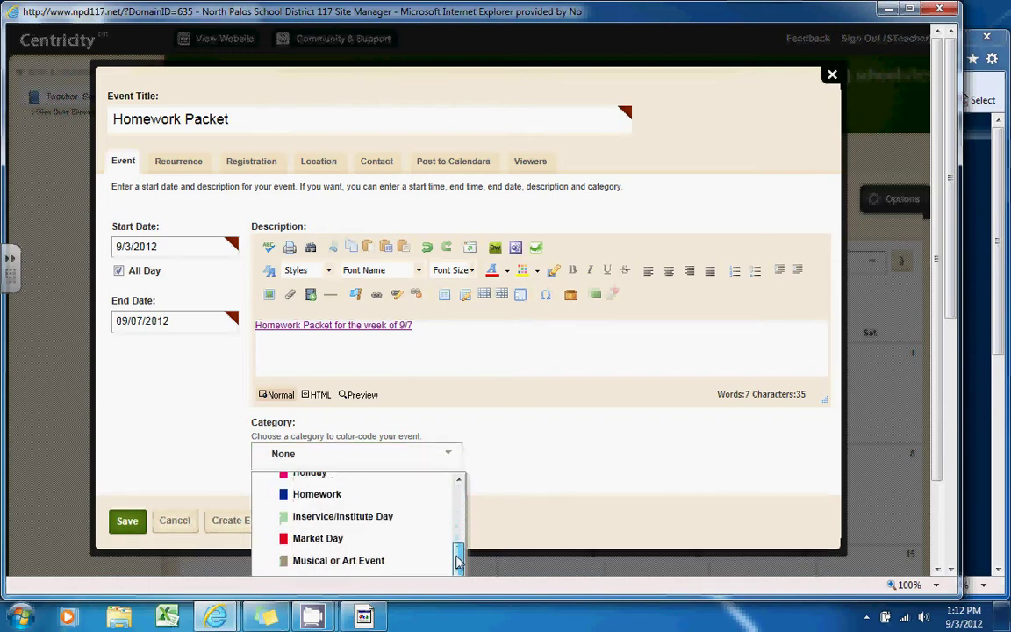
{"action": "left_click", "coordinate": [328, 496]}
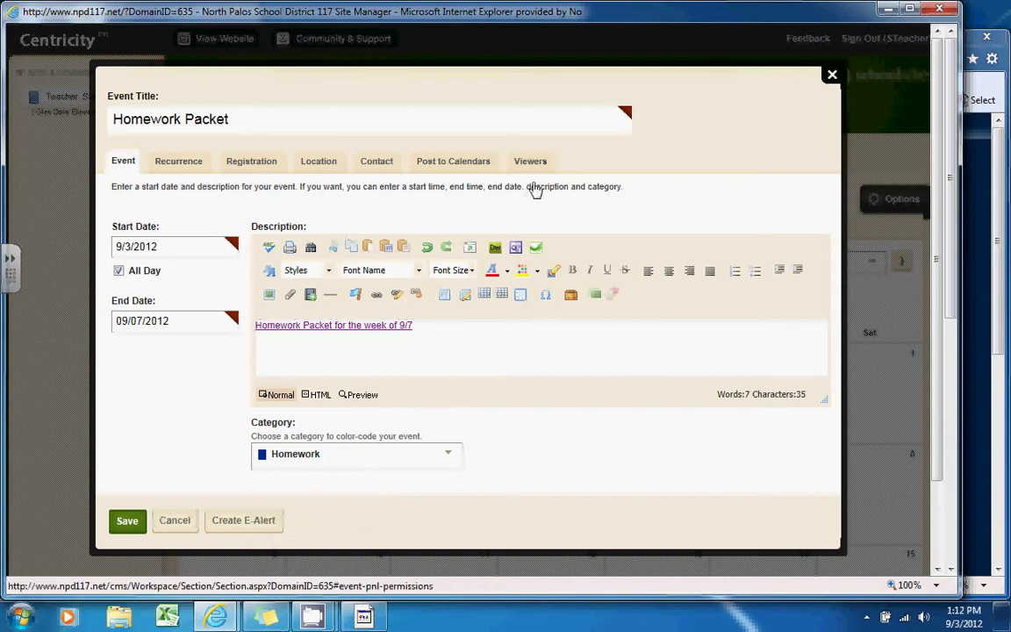
Examine the event's recurrence and registration options, switching each on to see its settings and off again.
{"action": "left_click", "coordinate": [201, 165]}
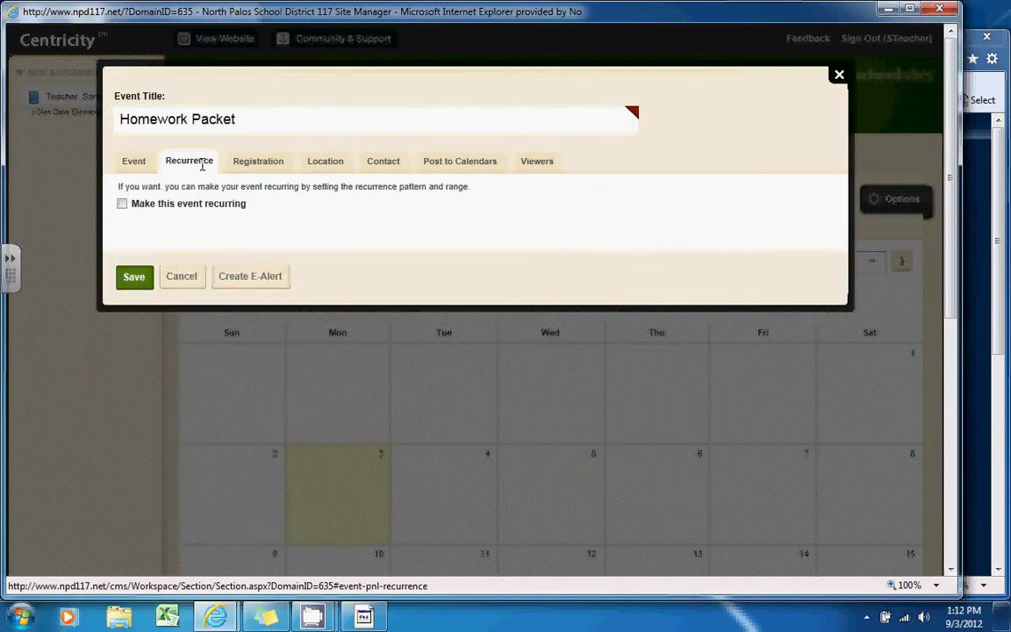
{"action": "left_click", "coordinate": [124, 203]}
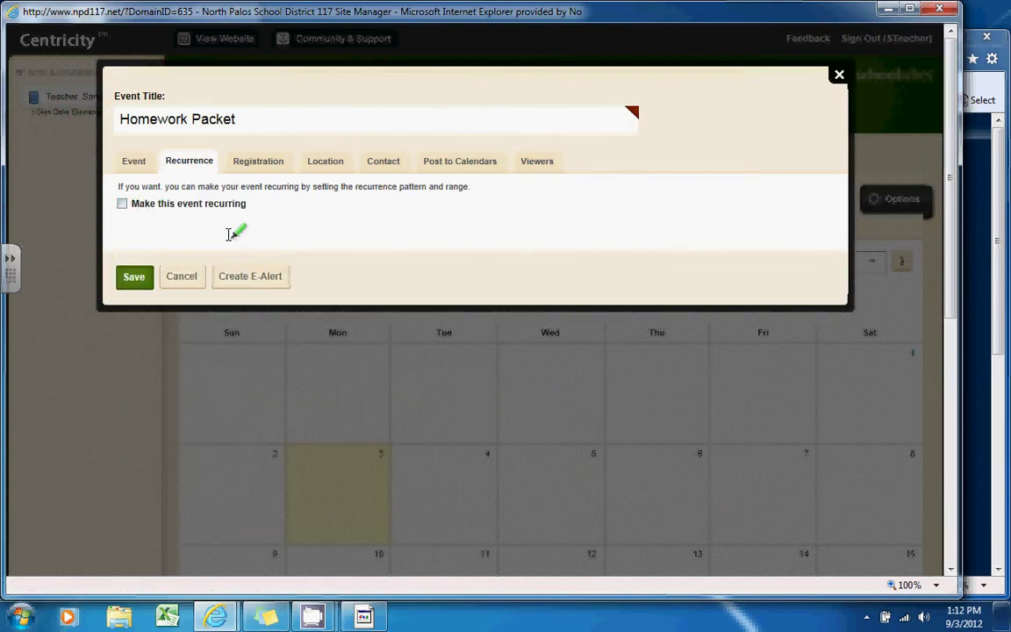
{"action": "left_click", "coordinate": [124, 204]}
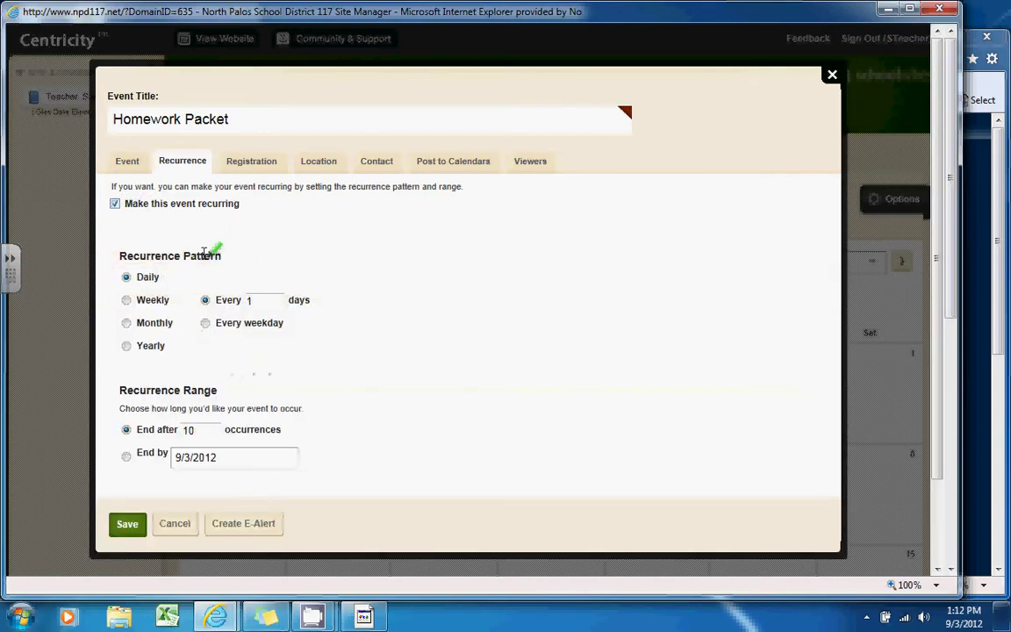
{"action": "left_click", "coordinate": [122, 201]}
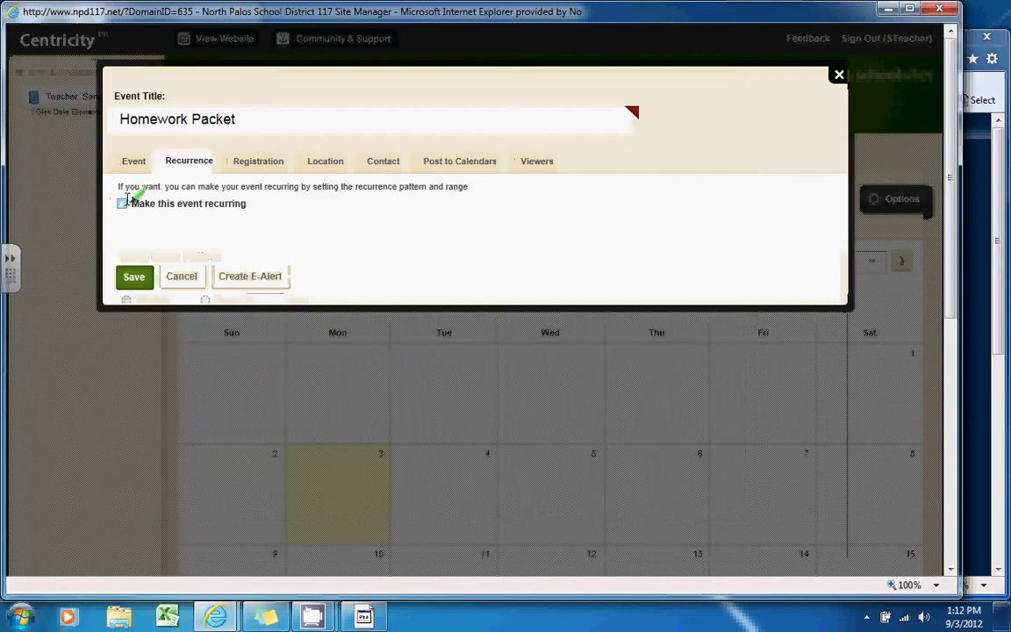
{"action": "left_click", "coordinate": [277, 163]}
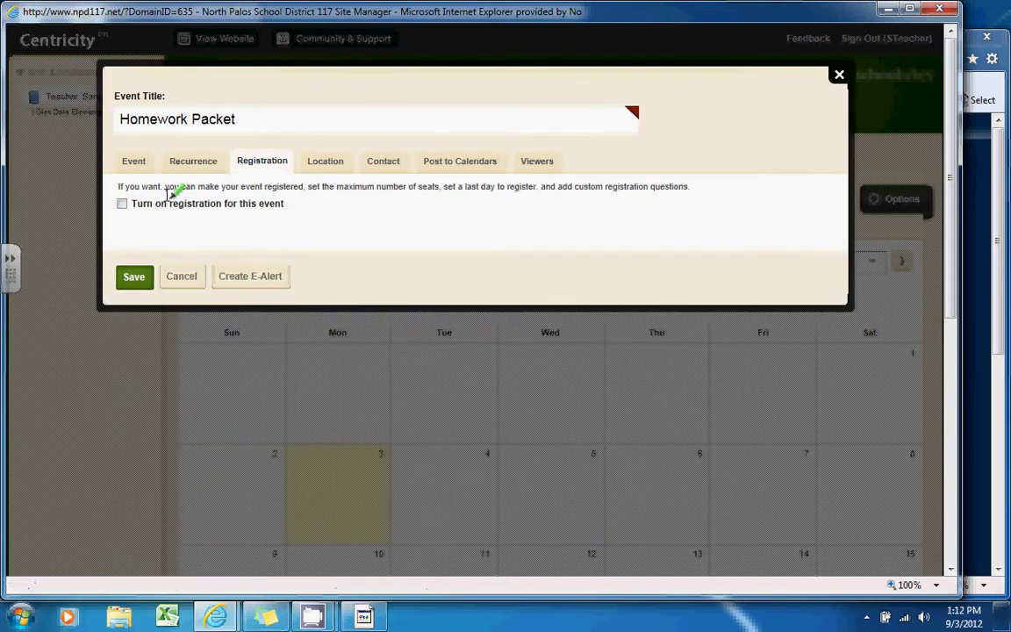
{"action": "left_click", "coordinate": [123, 202]}
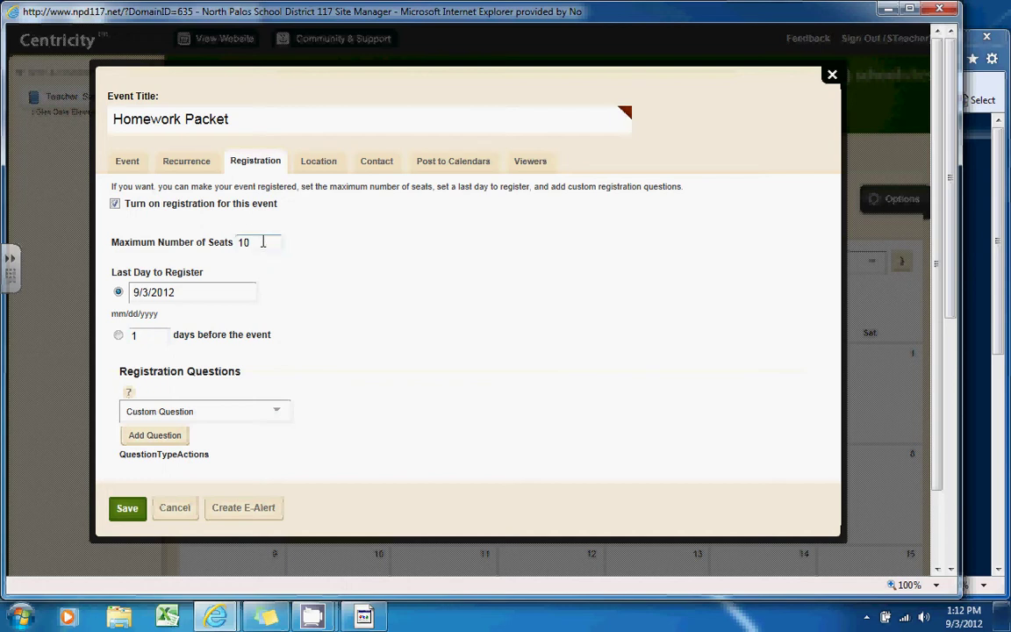
{"action": "left_click", "coordinate": [116, 202]}
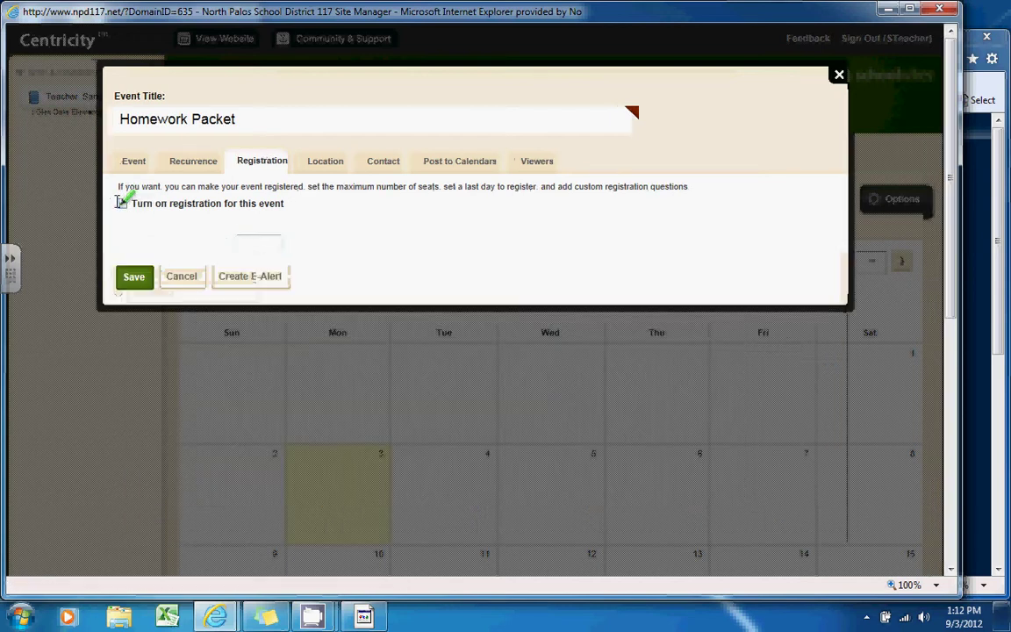
Examine the event's location, contact, posting to other calendars and viewer options, leaving posting to other calendars off.
{"action": "left_click", "coordinate": [326, 162]}
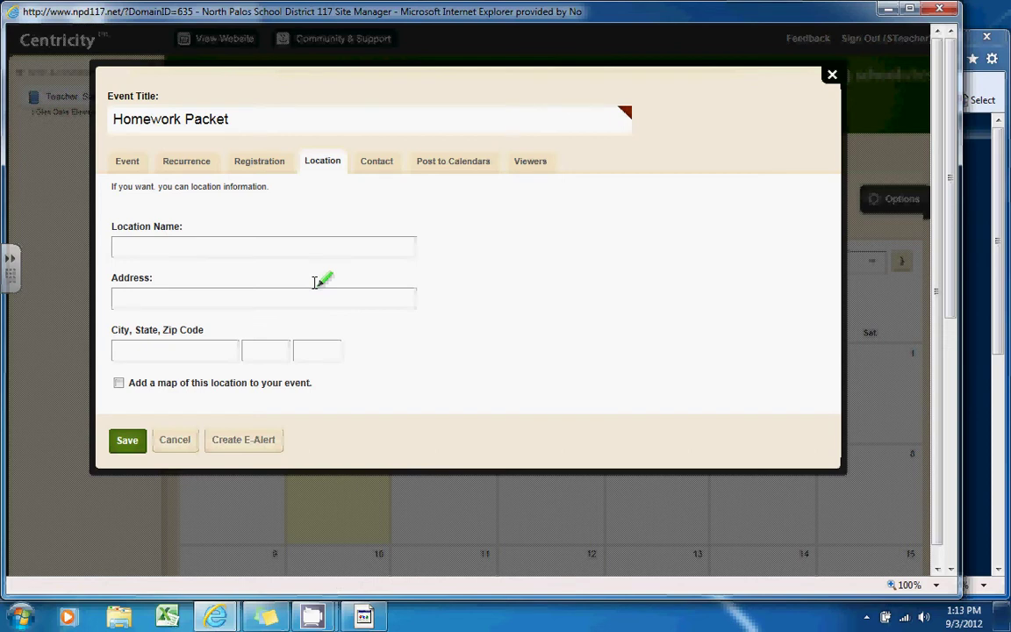
{"action": "left_click", "coordinate": [377, 161]}
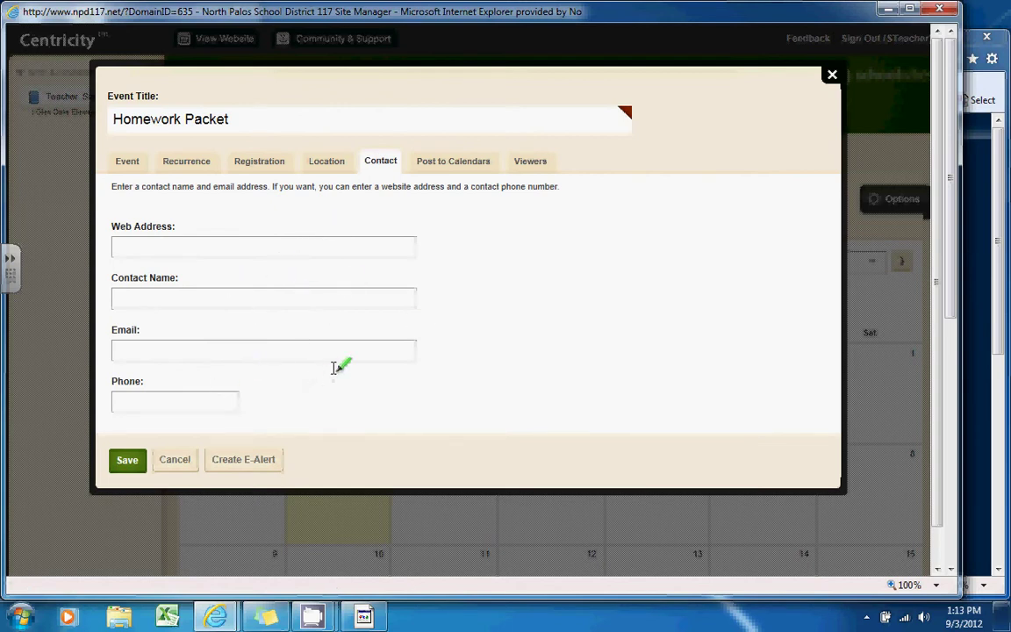
{"action": "left_click", "coordinate": [439, 161]}
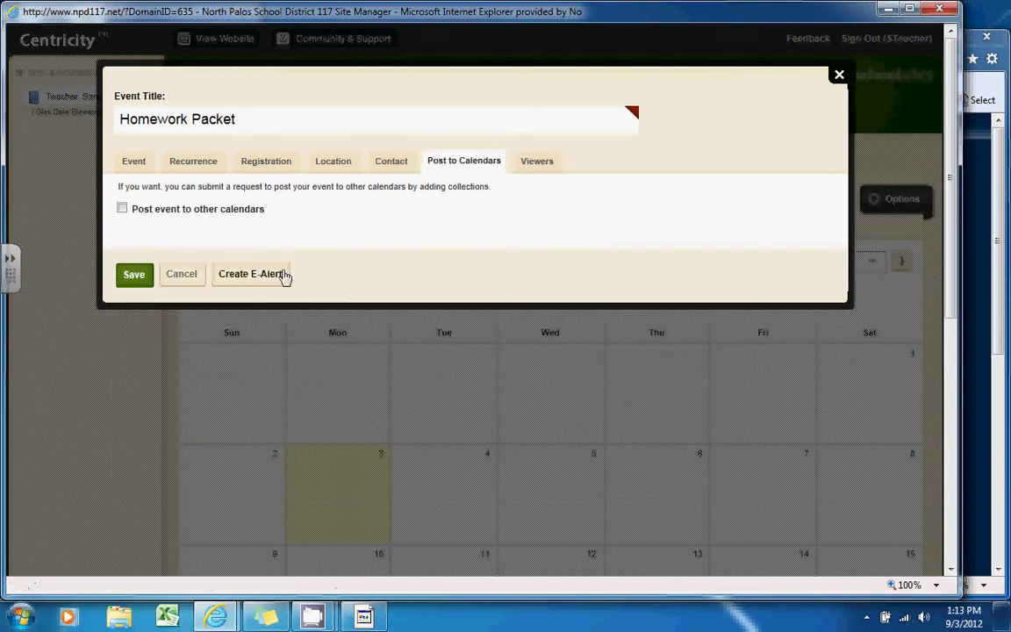
{"action": "left_click", "coordinate": [122, 208]}
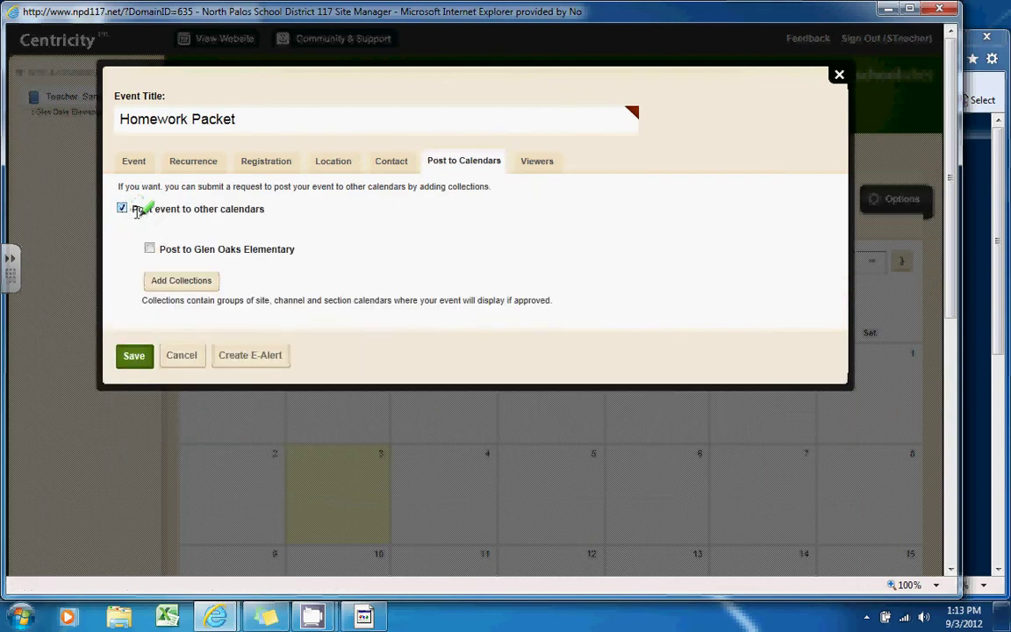
{"action": "left_click", "coordinate": [149, 249]}
{"action": "left_click", "coordinate": [122, 208]}
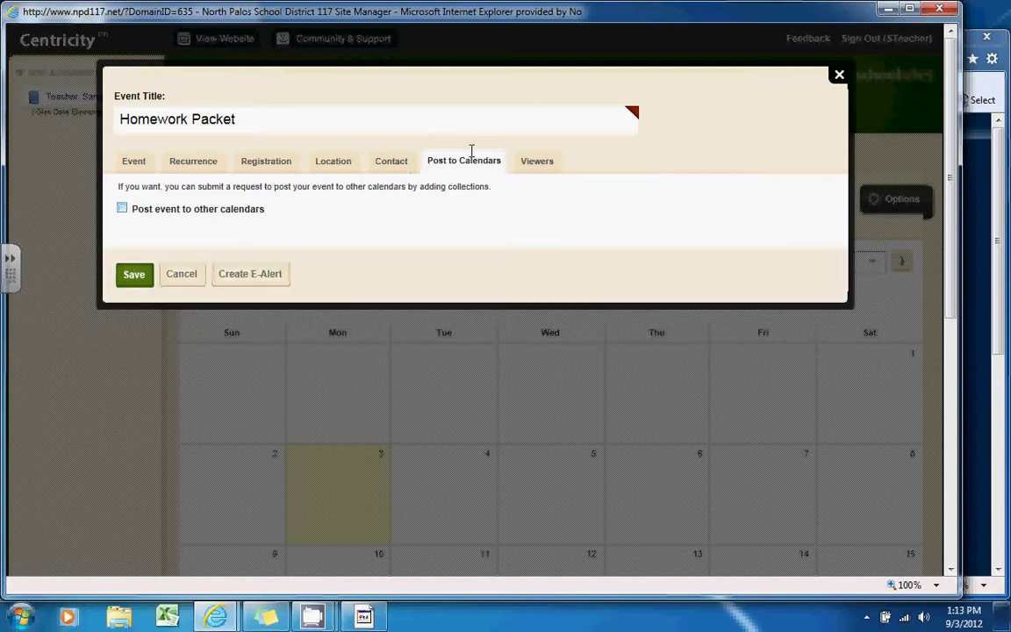
{"action": "left_click", "coordinate": [543, 156]}
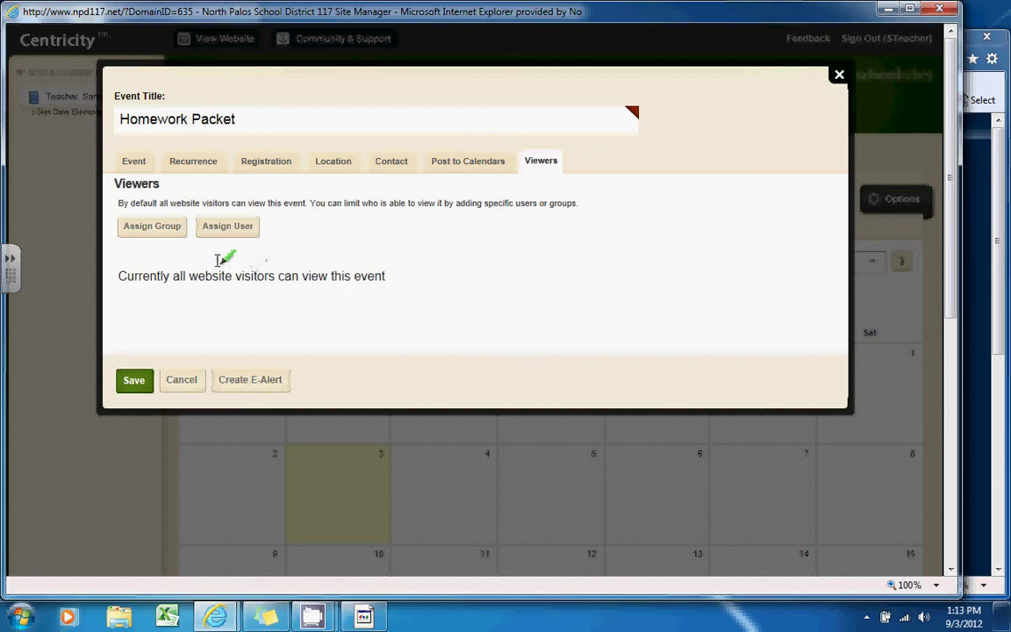
Return to the main event details and save the Homework Packet event to the calendar.
{"action": "left_click", "coordinate": [136, 162]}
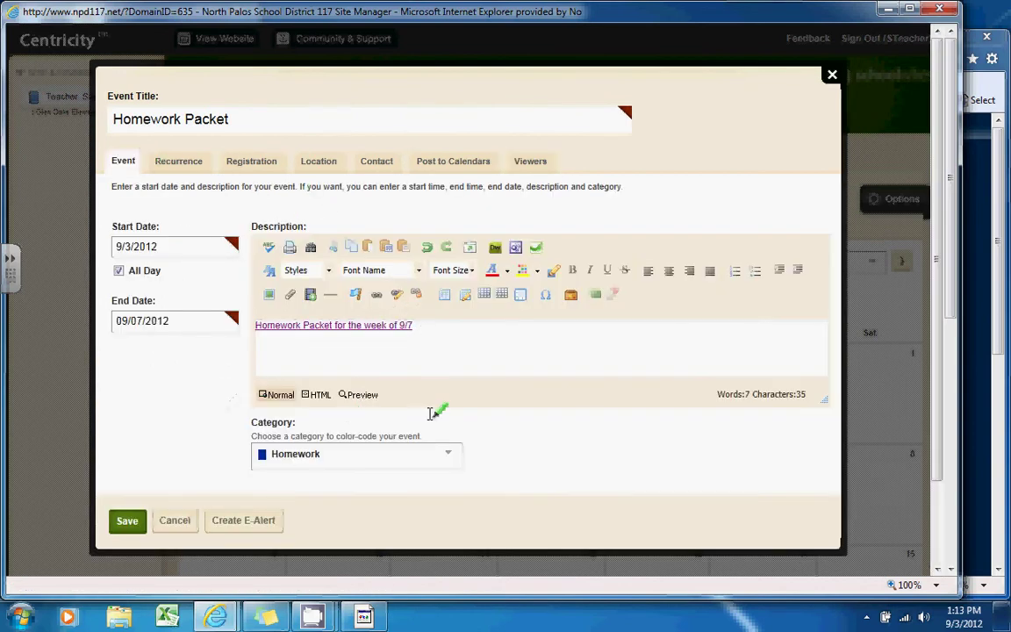
{"action": "left_click", "coordinate": [244, 531]}
{"action": "left_click", "coordinate": [127, 522]}
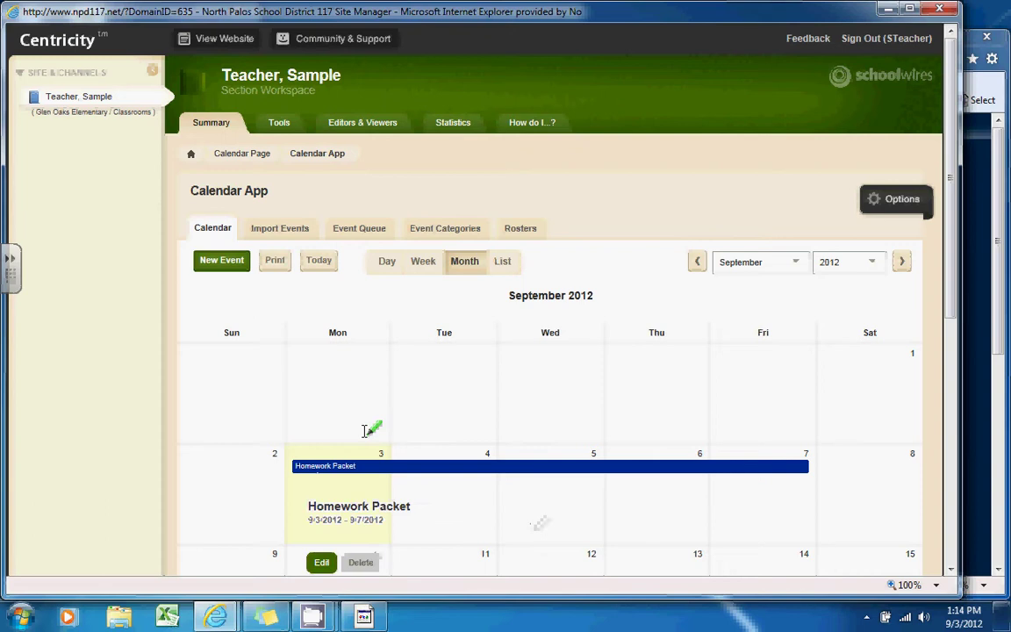
Start an event import in the Calendar App using the calendar CSV file from the Desktop and continue to field mapping.
{"action": "left_click", "coordinate": [281, 230]}
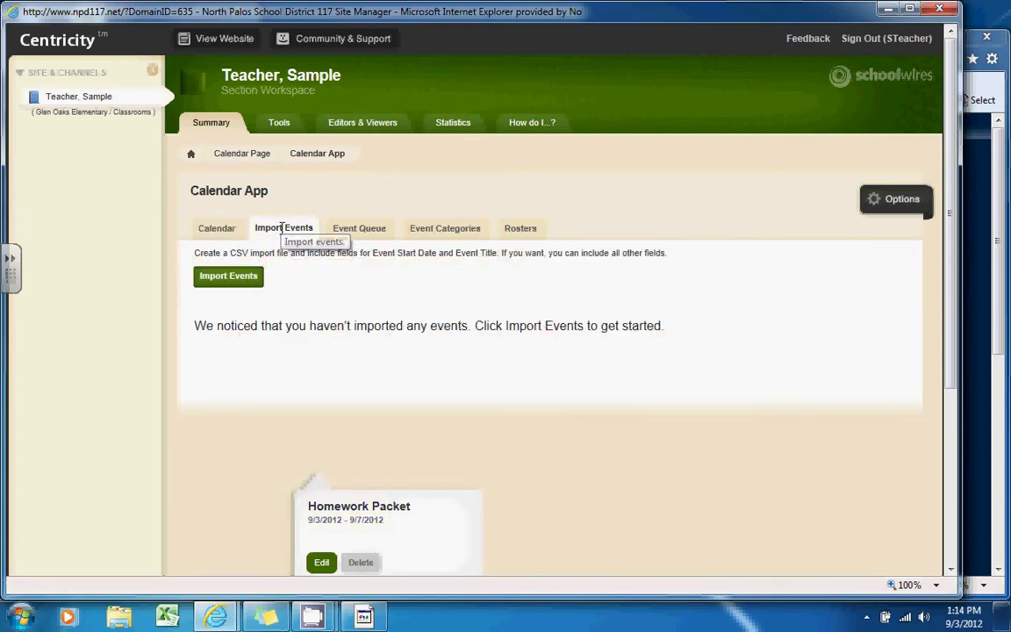
{"action": "left_click", "coordinate": [228, 276]}
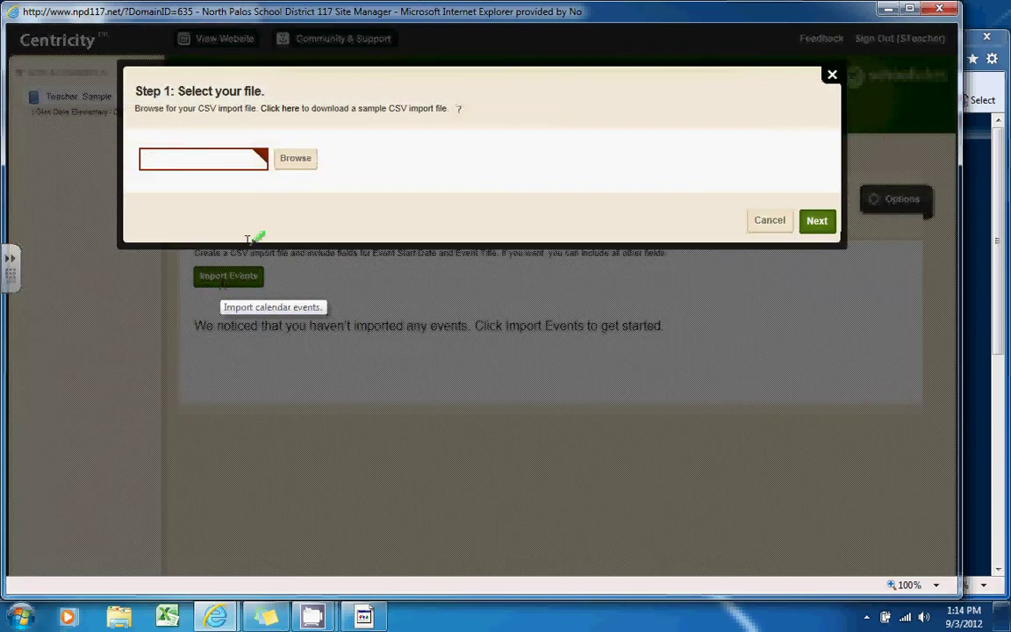
{"action": "left_click", "coordinate": [294, 158]}
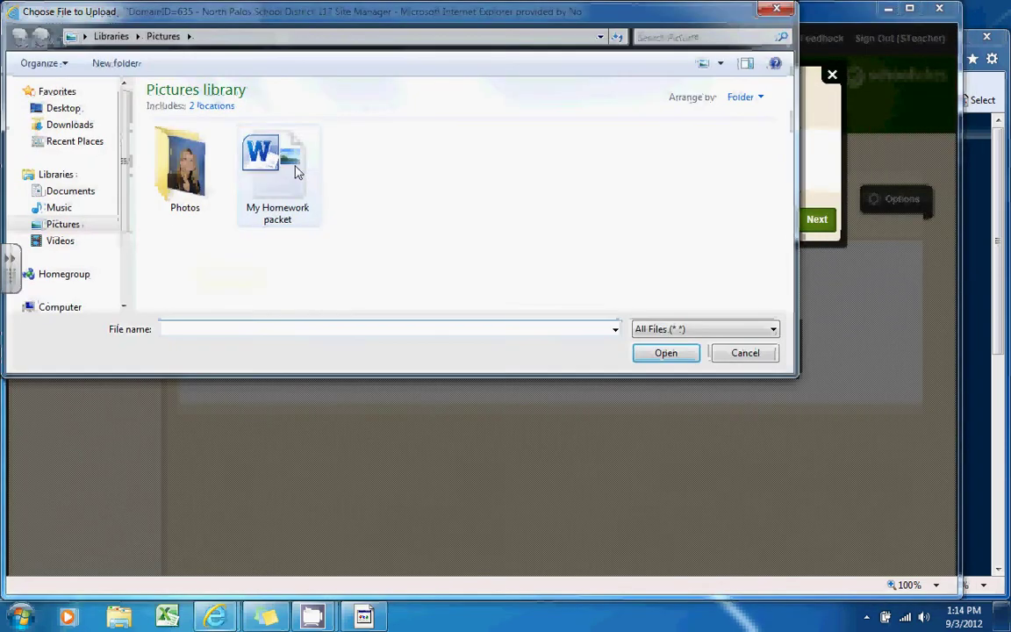
{"action": "left_click", "coordinate": [70, 108]}
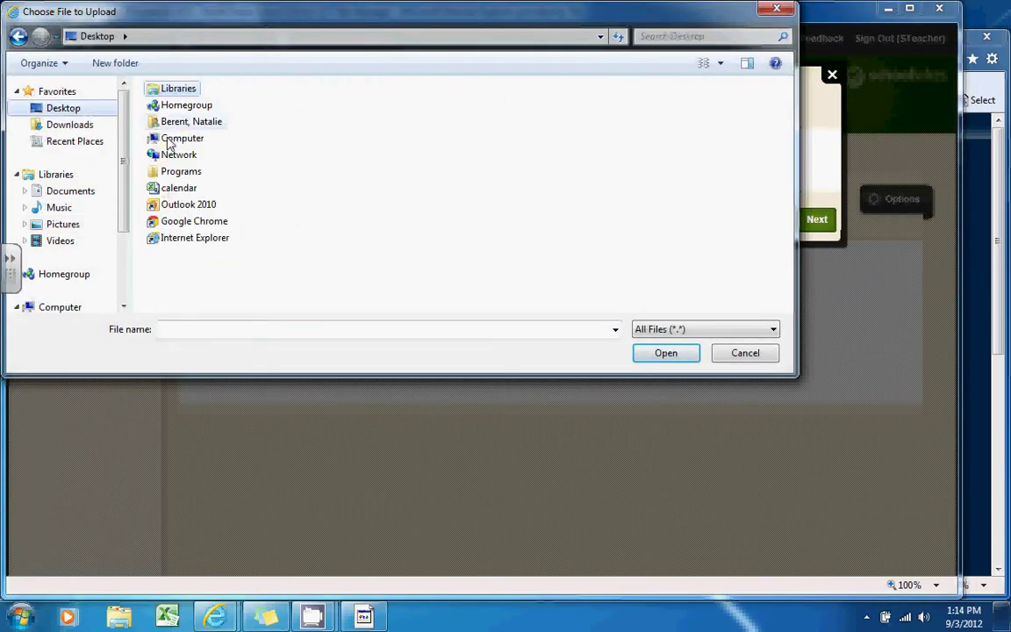
{"action": "left_click", "coordinate": [180, 189]}
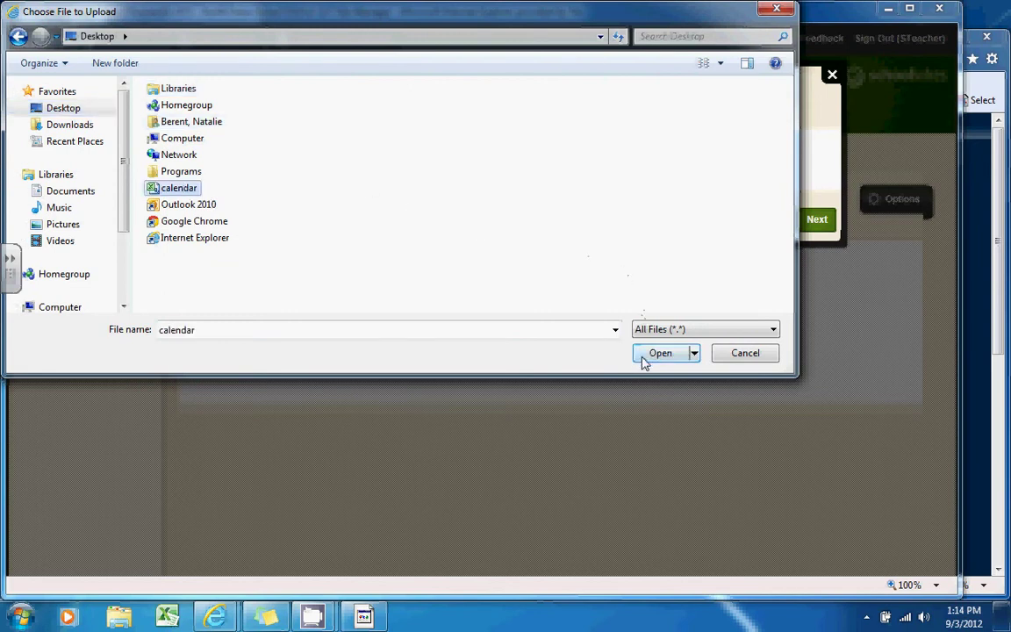
{"action": "left_click", "coordinate": [644, 355]}
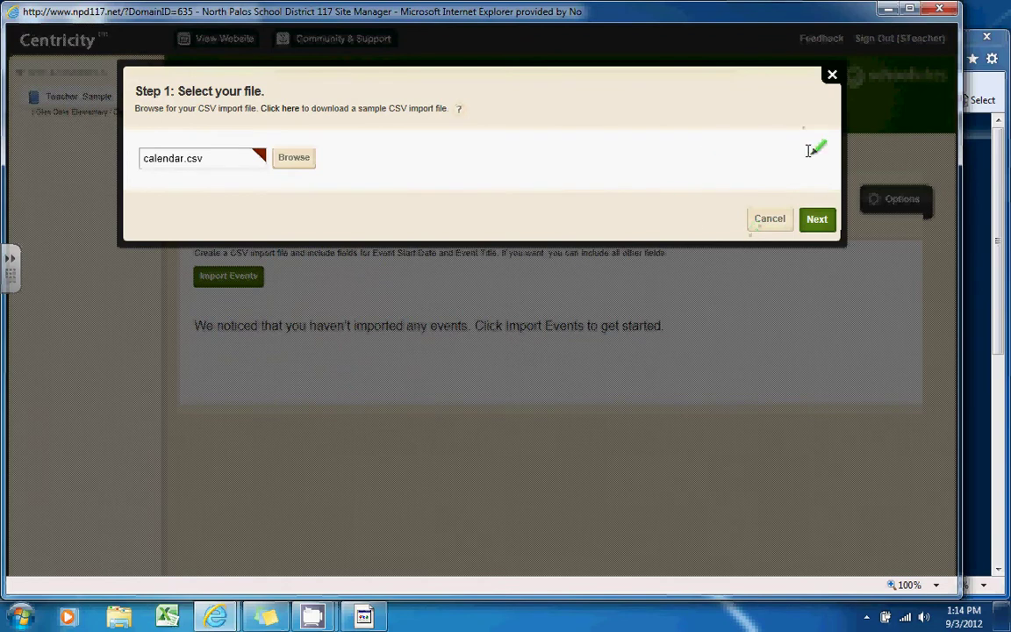
{"action": "left_click", "coordinate": [817, 219]}
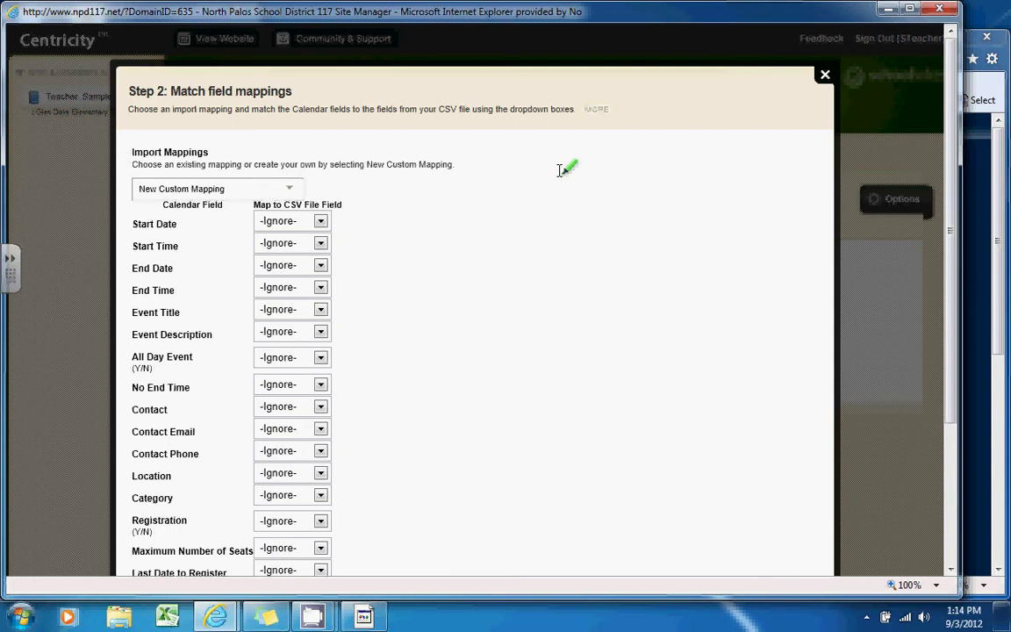
Map Start Date to Event Date, End Date to End Date and Event Title to Event Title, and continue to the preview.
{"action": "left_click", "coordinate": [321, 222]}
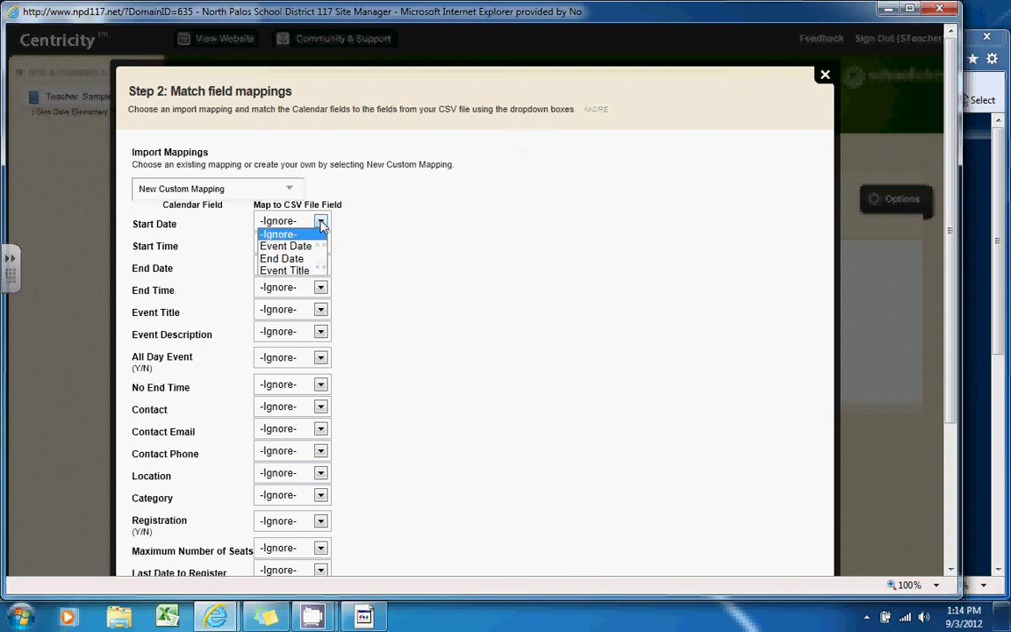
{"action": "left_click", "coordinate": [293, 247]}
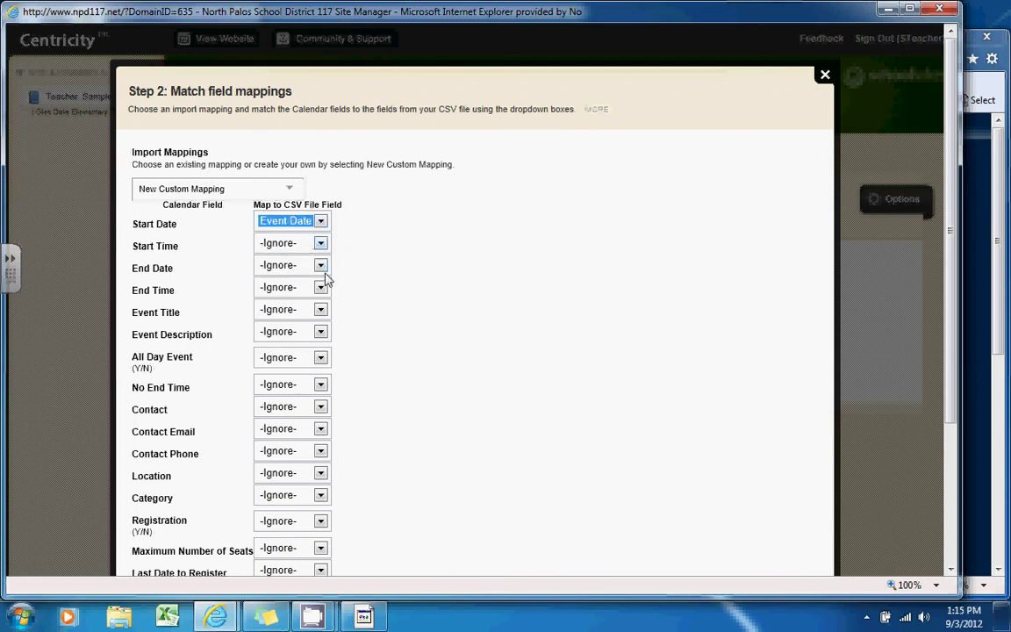
{"action": "left_click", "coordinate": [321, 266]}
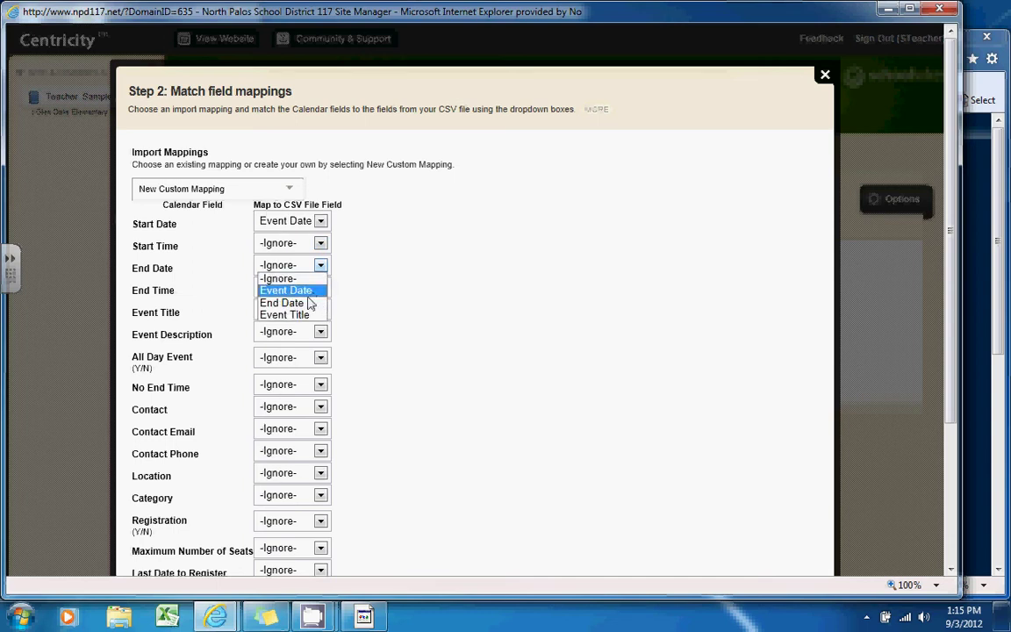
{"action": "left_click", "coordinate": [281, 303]}
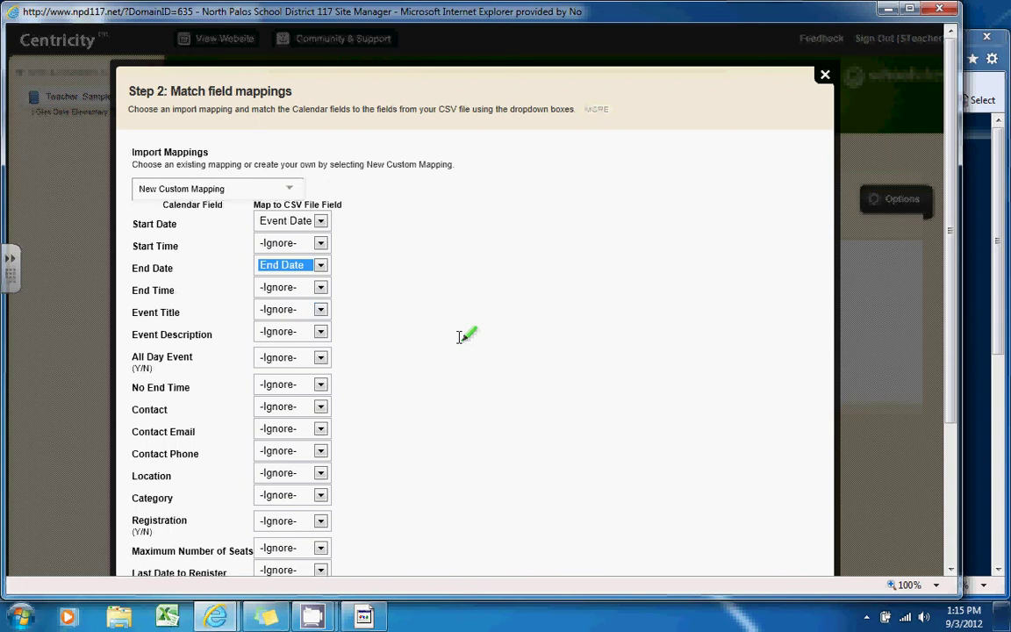
{"action": "left_click", "coordinate": [321, 309]}
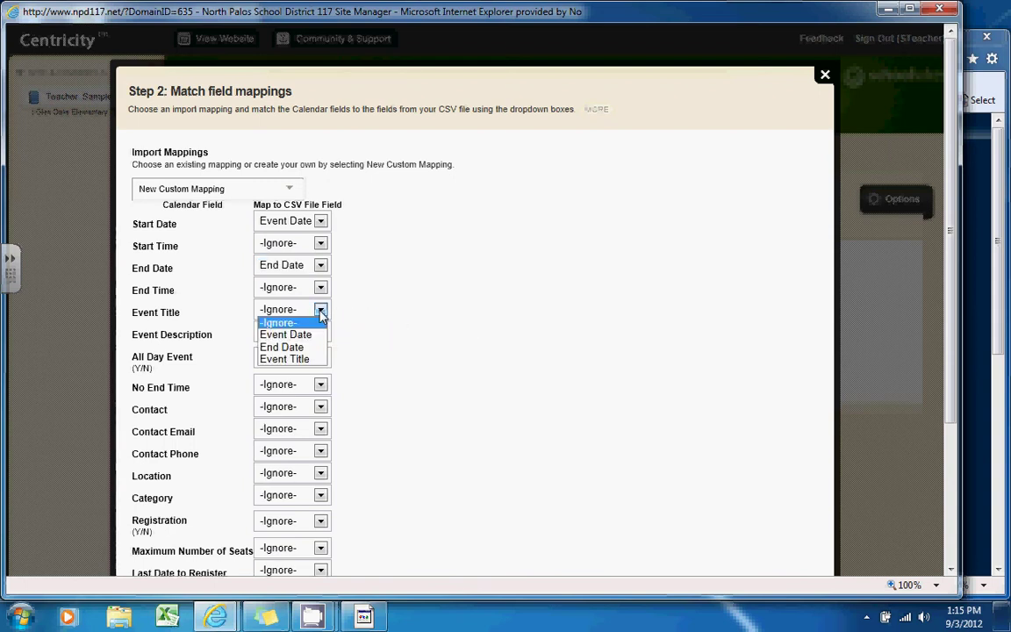
{"action": "left_click", "coordinate": [288, 360]}
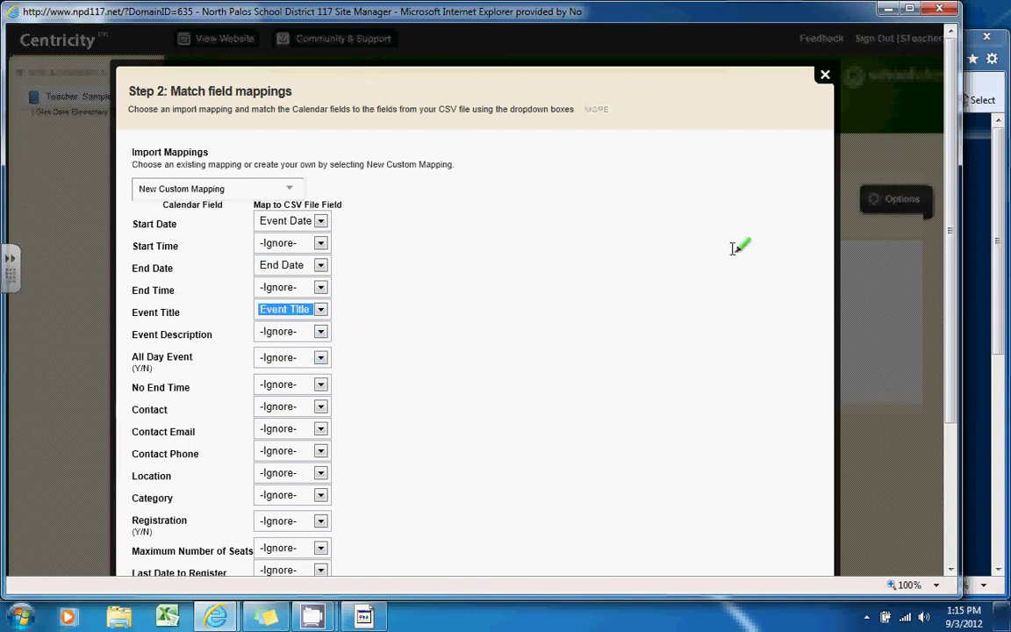
{"action": "left_click_drag", "start_coordinate": [955, 154], "coordinate": [957, 207]}
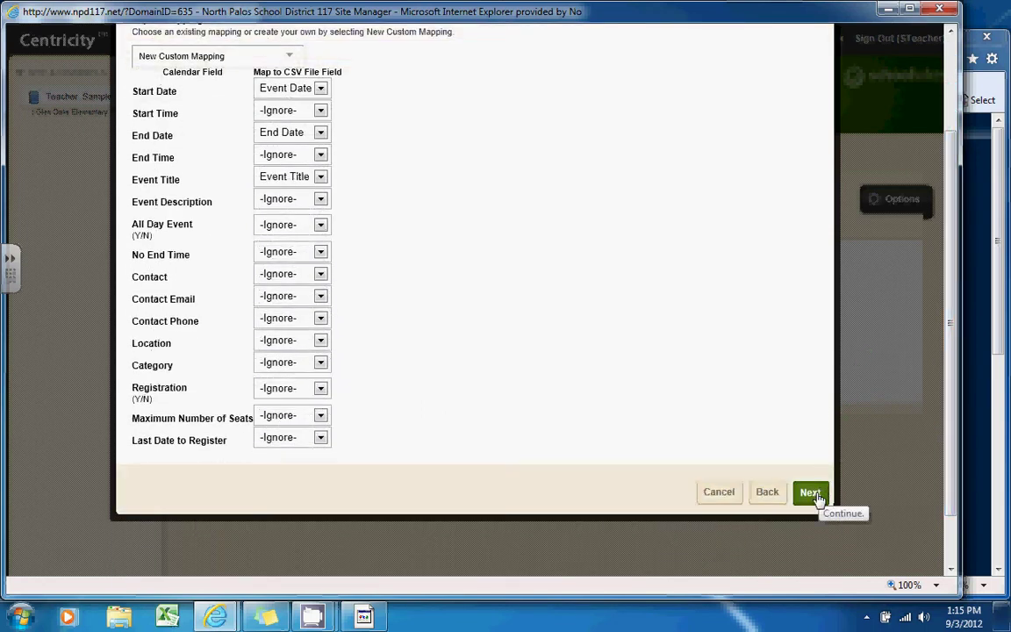
{"action": "left_click", "coordinate": [812, 494]}
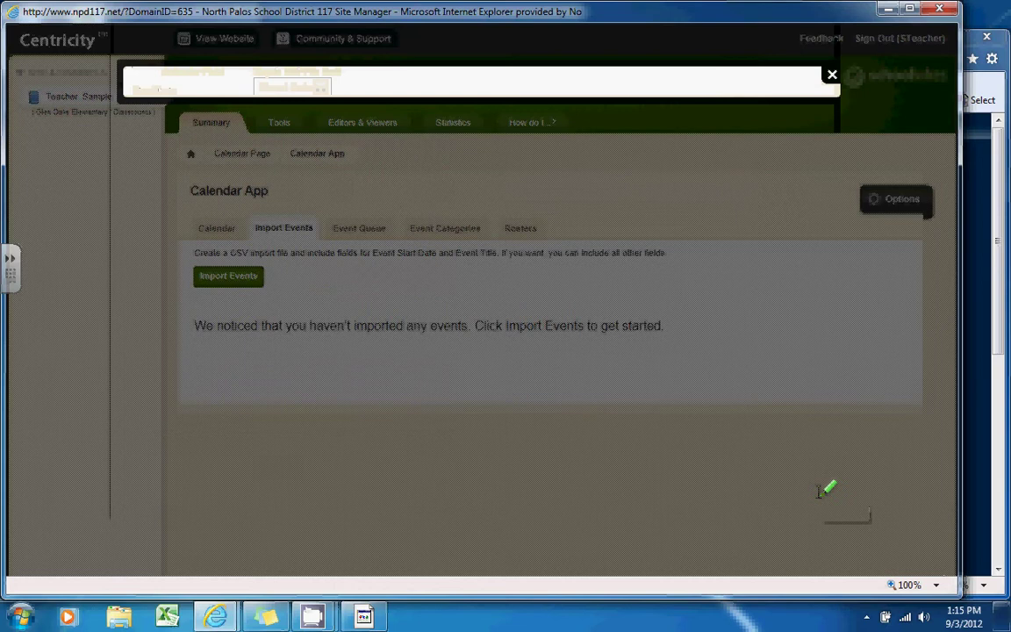
Accept the previewed events and import them with the default viewing rights for all website visitors.
{"action": "scroll", "coordinate": [950, 224], "scroll_direction": "down", "scroll_amount": 3}
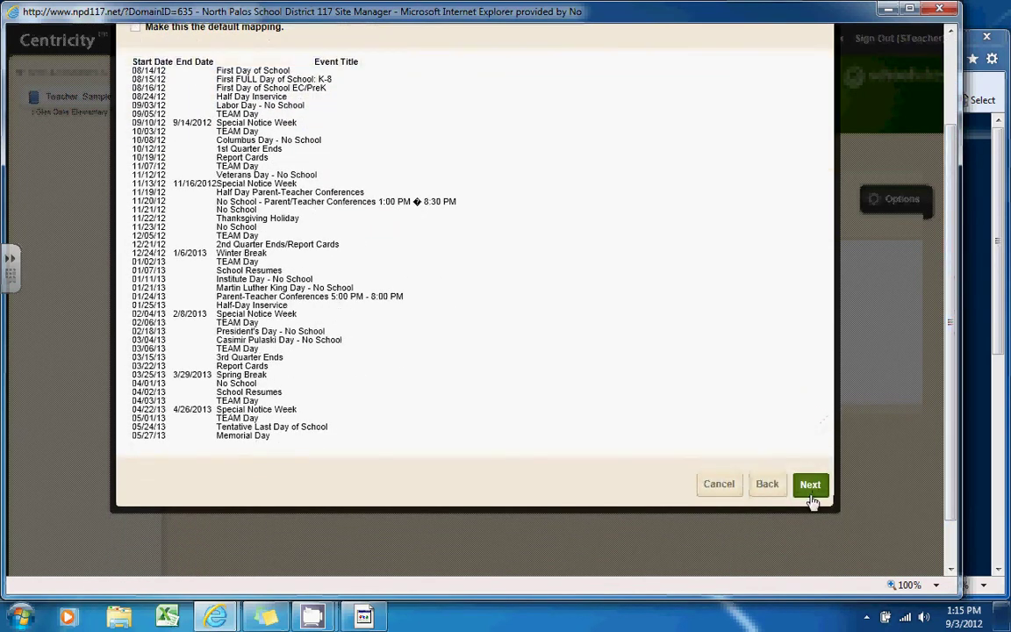
{"action": "left_click", "coordinate": [811, 488]}
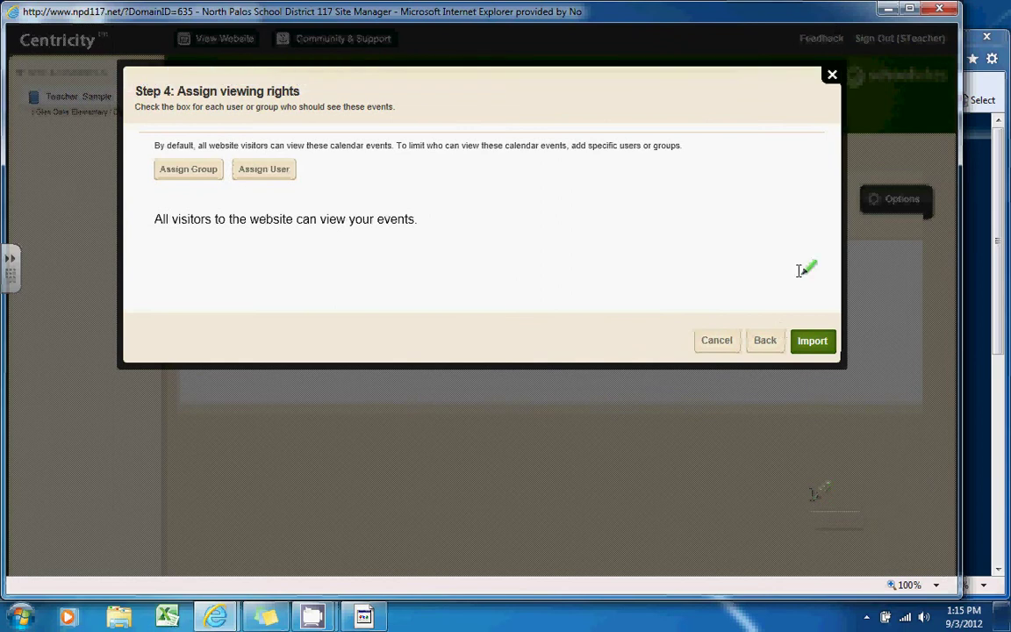
{"action": "double_click", "coordinate": [817, 343]}
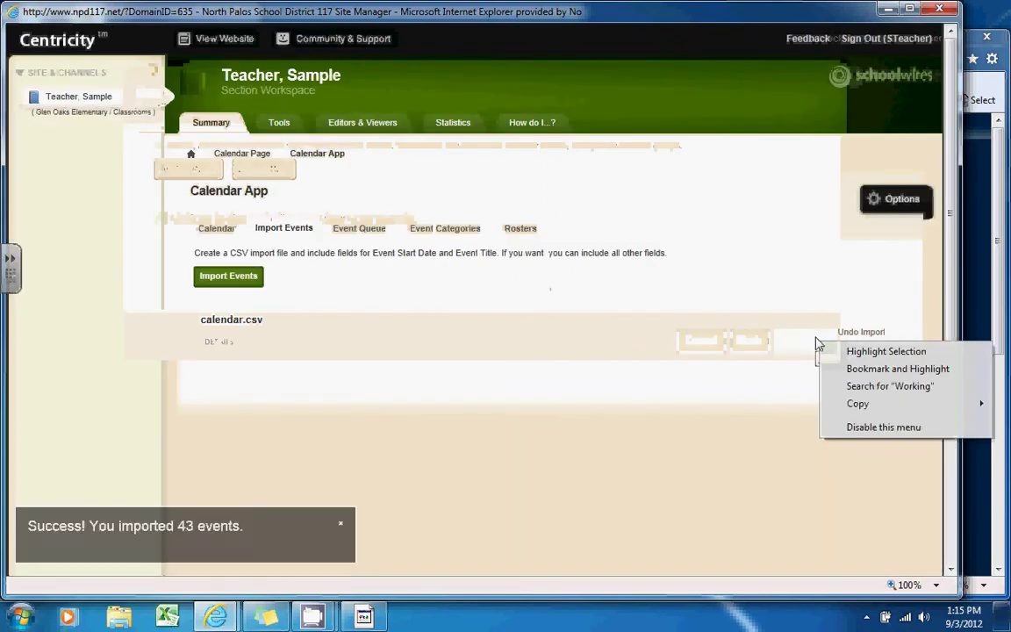
Display the Calendar App's September 2012 month view and open the imported Labor Day - No School event for editing.
{"action": "left_click", "coordinate": [219, 228]}
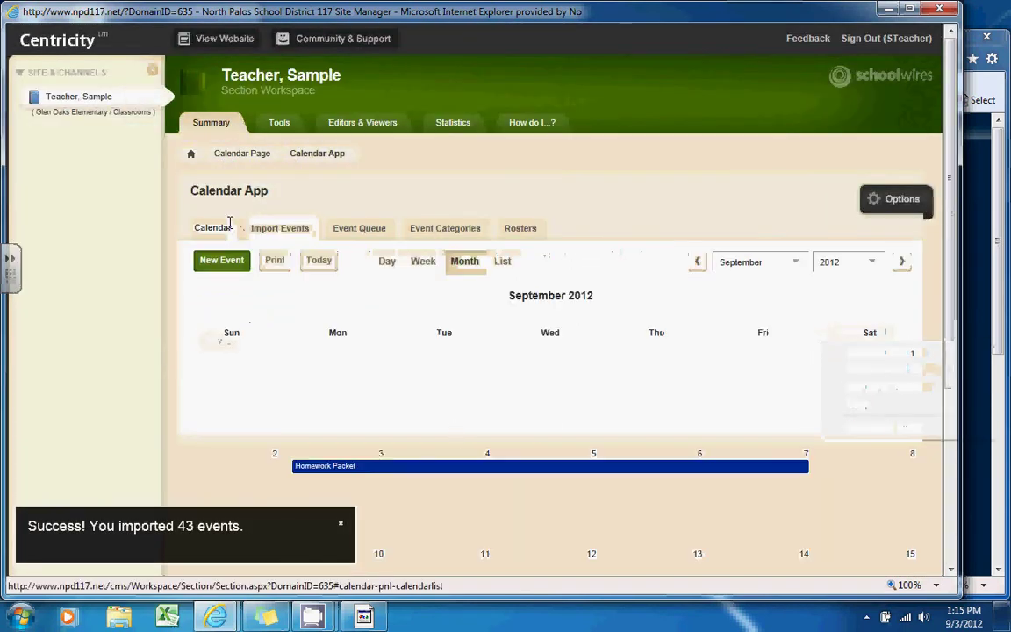
{"action": "scroll", "coordinate": [948, 290], "scroll_direction": "down", "scroll_amount": 3}
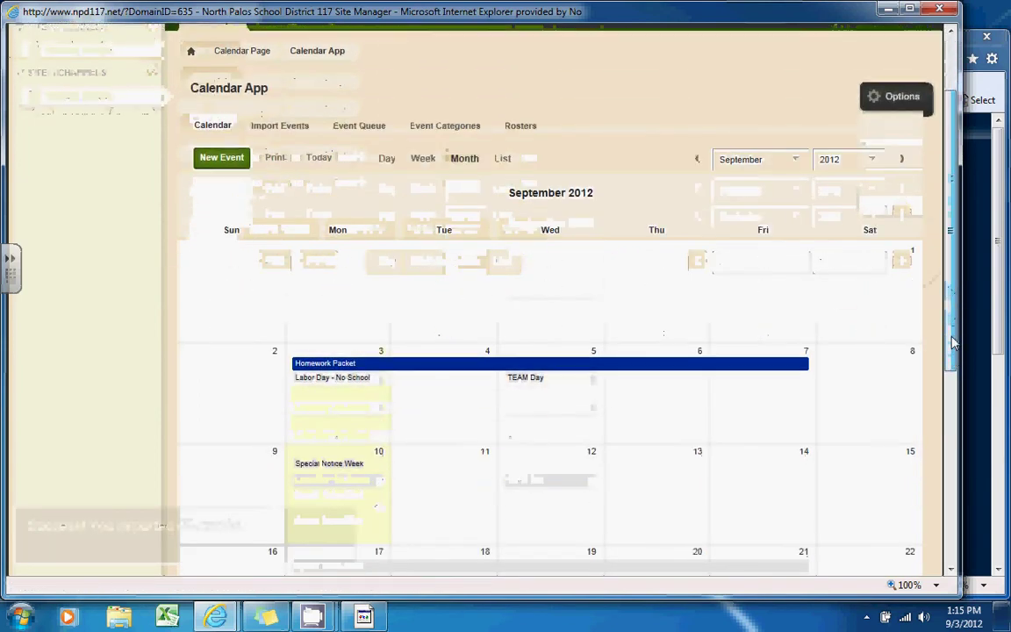
{"action": "left_click", "coordinate": [365, 356]}
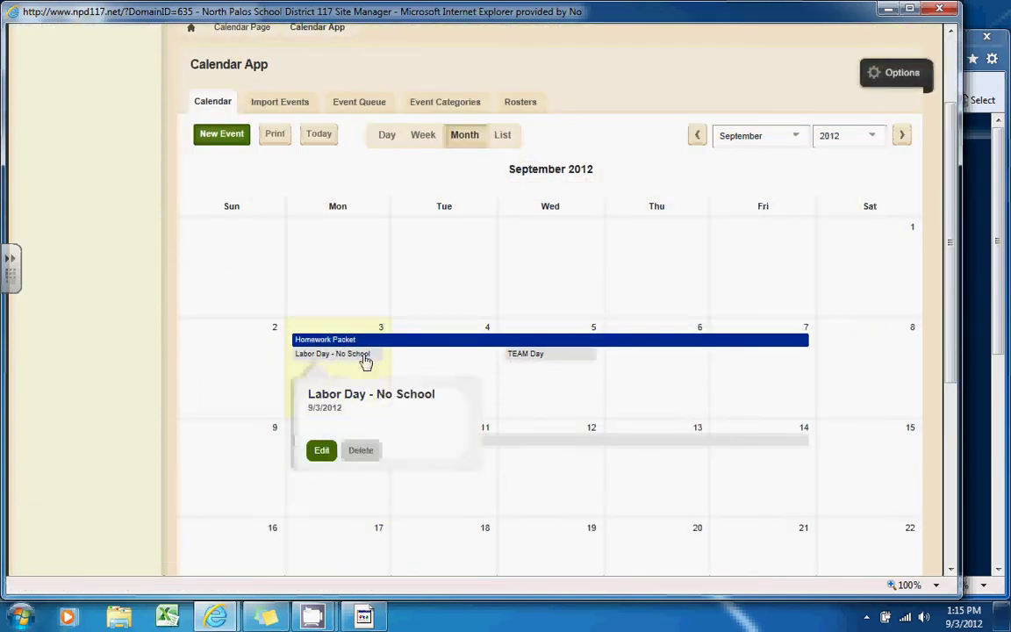
{"action": "left_click", "coordinate": [365, 362]}
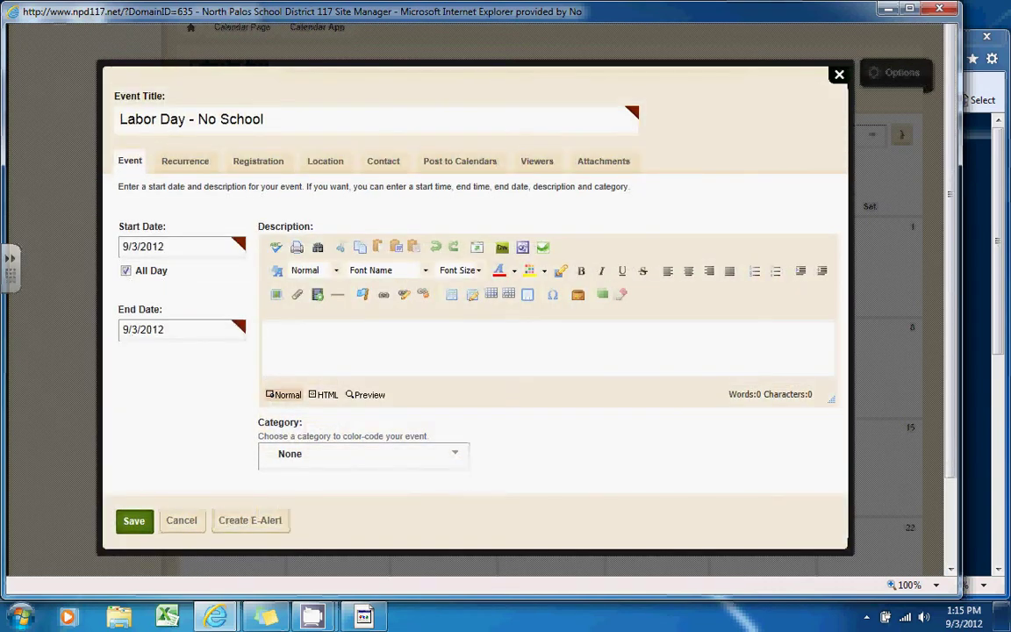
Look through the color-coding categories for the Labor Day - No School event, leave the category at None and save the event.
{"action": "left_click", "coordinate": [364, 454]}
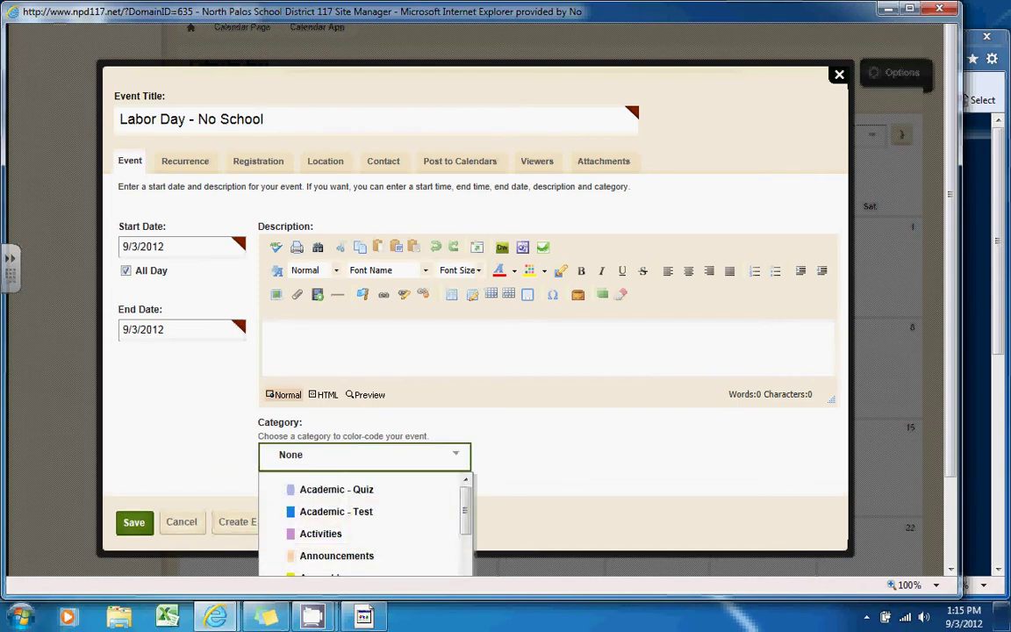
{"action": "left_click", "coordinate": [455, 453]}
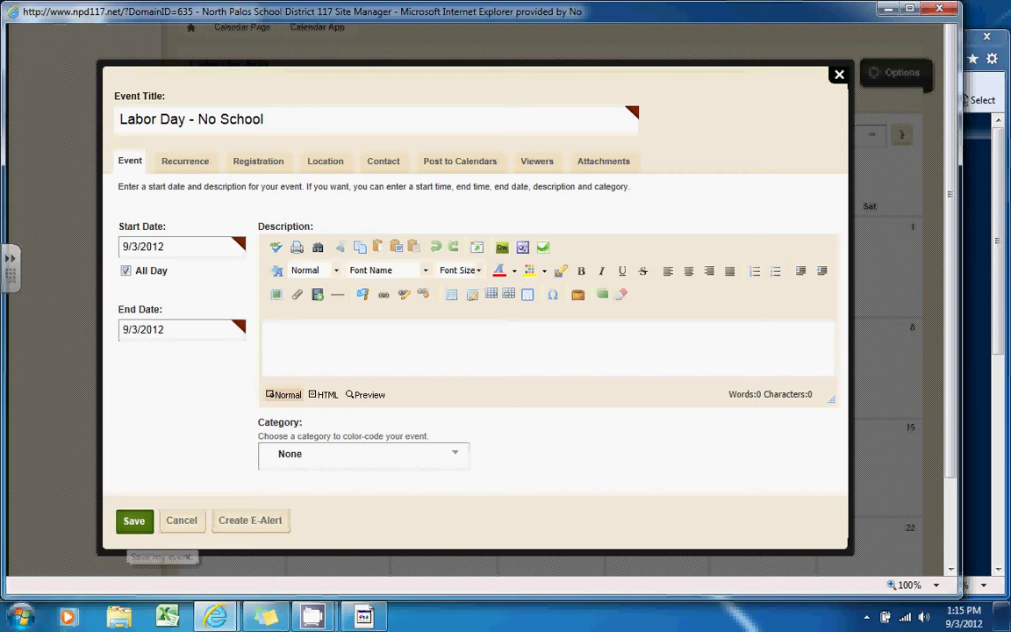
{"action": "left_click", "coordinate": [133, 520]}
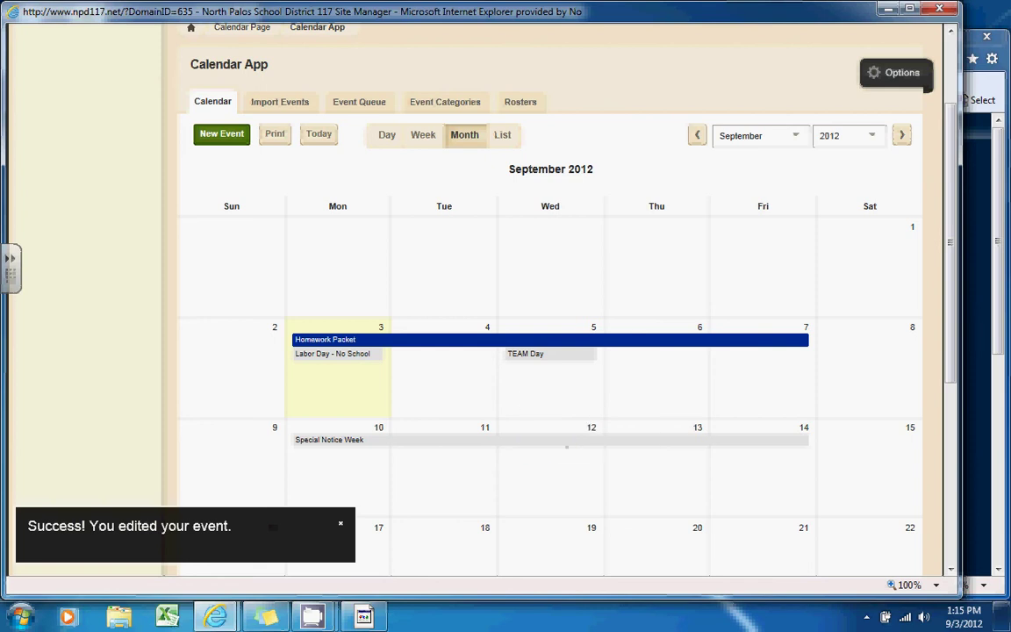
View the live website, go to the teacher's Calendar page and open the Homework Packet event's details.
{"action": "scroll", "coordinate": [550, 351], "scroll_direction": "up", "scroll_amount": 1}
{"action": "scroll", "coordinate": [550, 351], "scroll_direction": "up", "scroll_amount": 1}
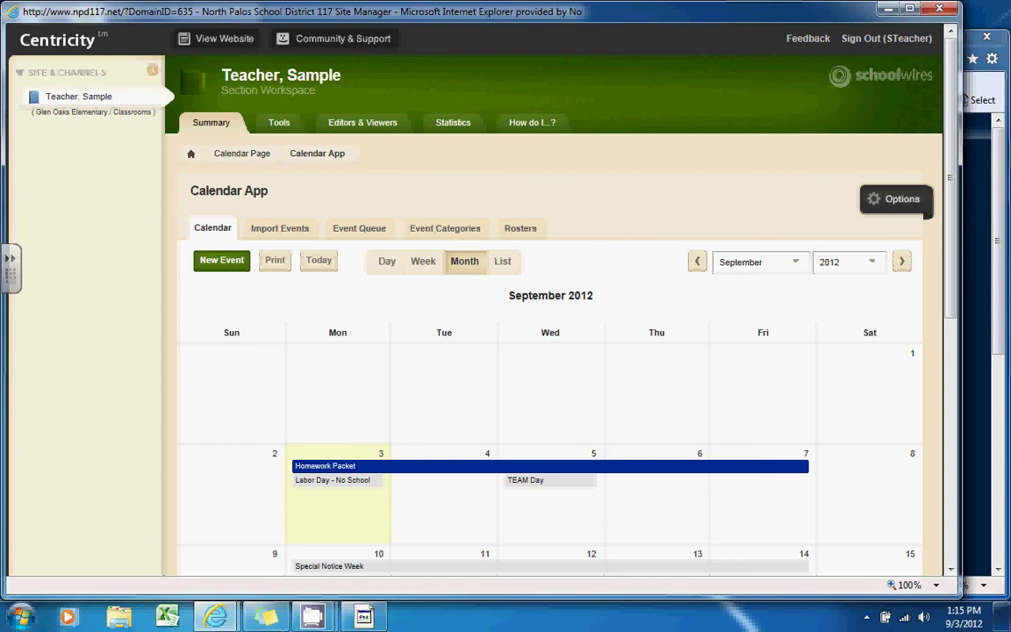
{"action": "left_click", "coordinate": [219, 39]}
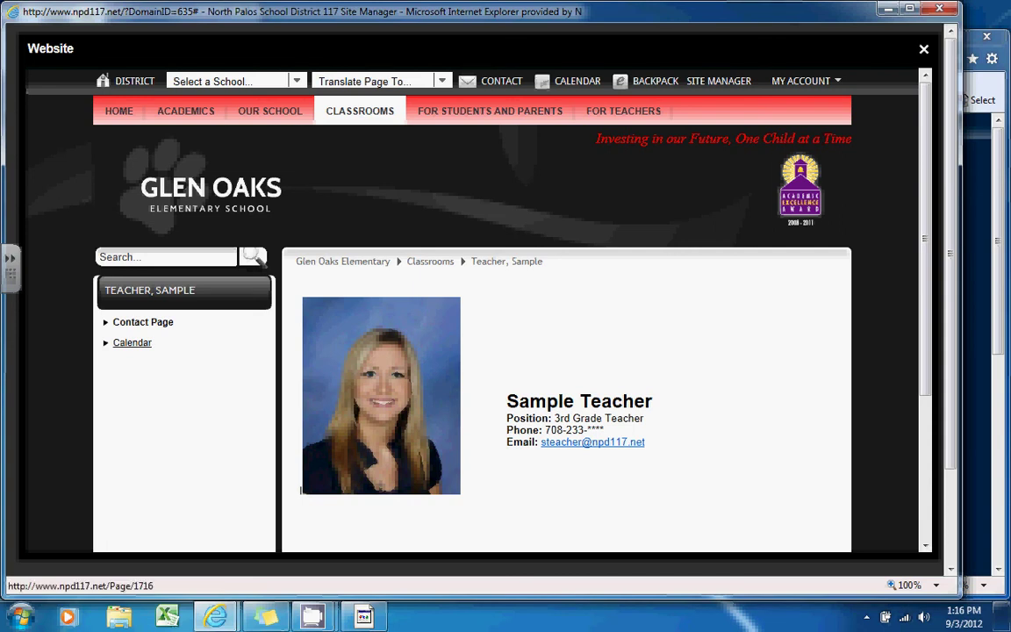
{"action": "left_click", "coordinate": [131, 343]}
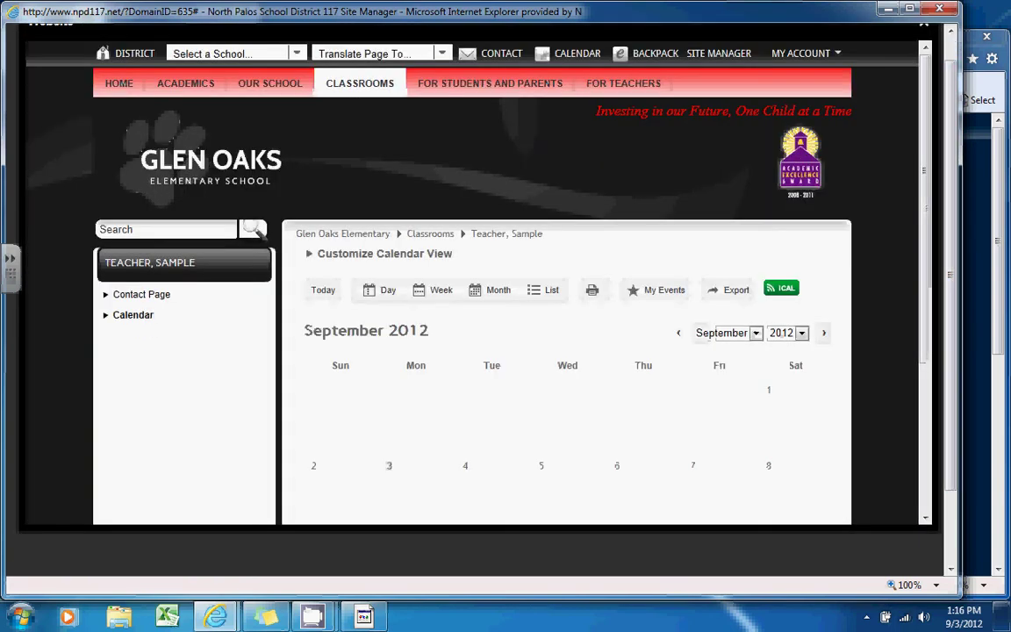
{"action": "scroll", "coordinate": [566, 350], "scroll_direction": "down", "scroll_amount": 3}
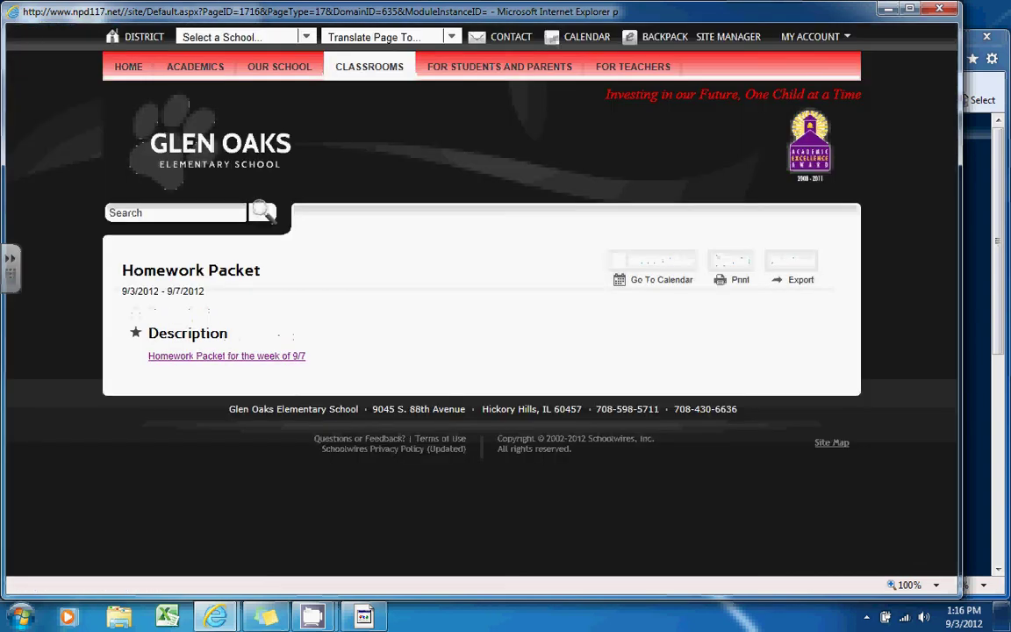
Open the linked Homework Packet for the week of 9/7 document to check it, close it and return to the Site Manager.
{"action": "left_click", "coordinate": [226, 355]}
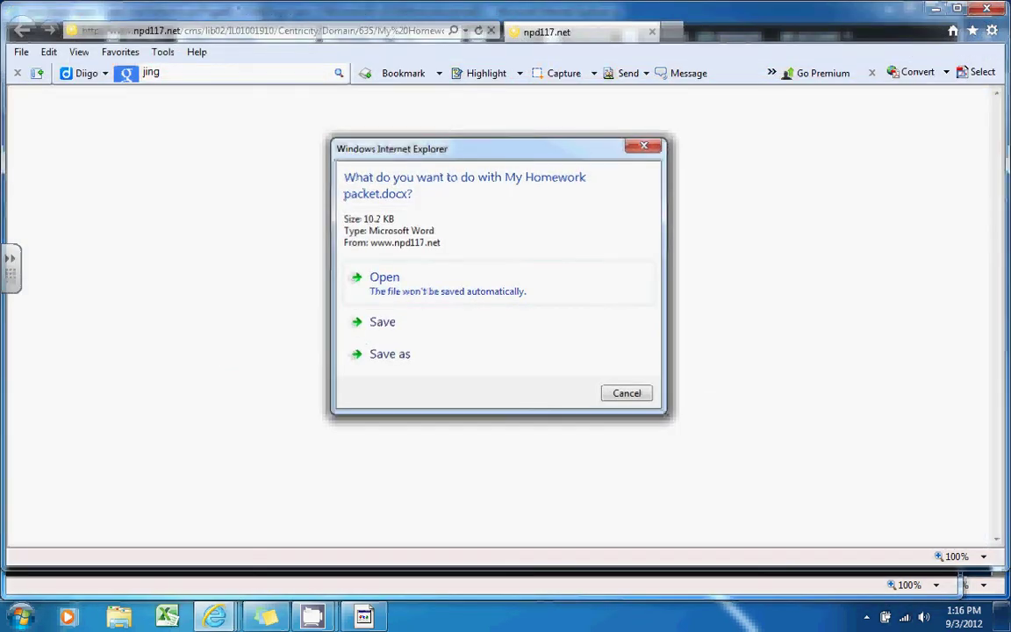
{"action": "left_click", "coordinate": [384, 278]}
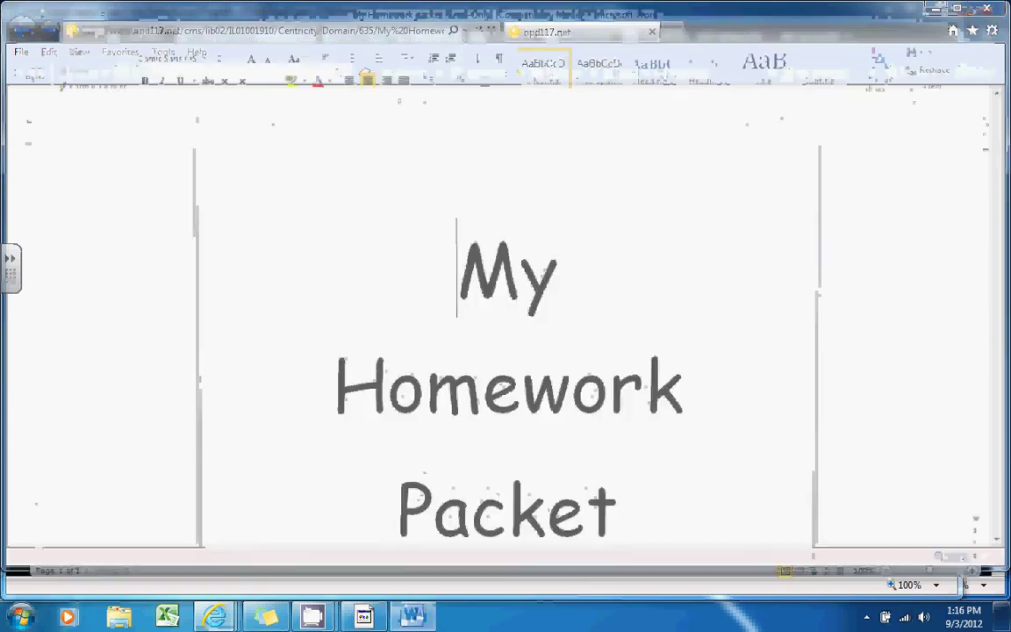
{"action": "scroll", "coordinate": [507, 351], "scroll_direction": "down", "scroll_amount": 5}
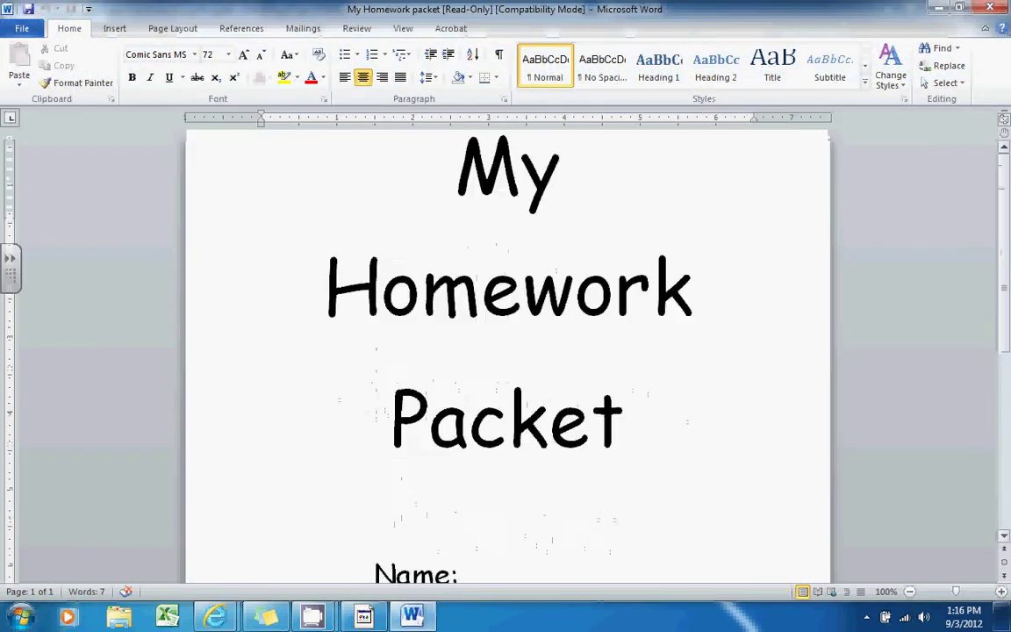
{"action": "scroll", "coordinate": [507, 351], "scroll_direction": "up", "scroll_amount": 5}
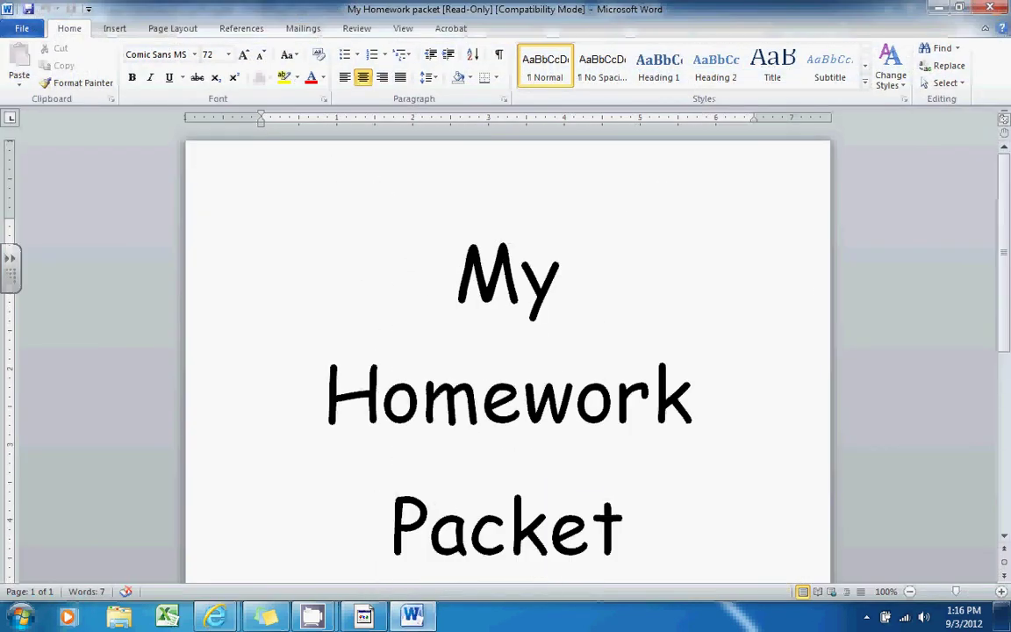
{"action": "key", "text": "alt+F4"}
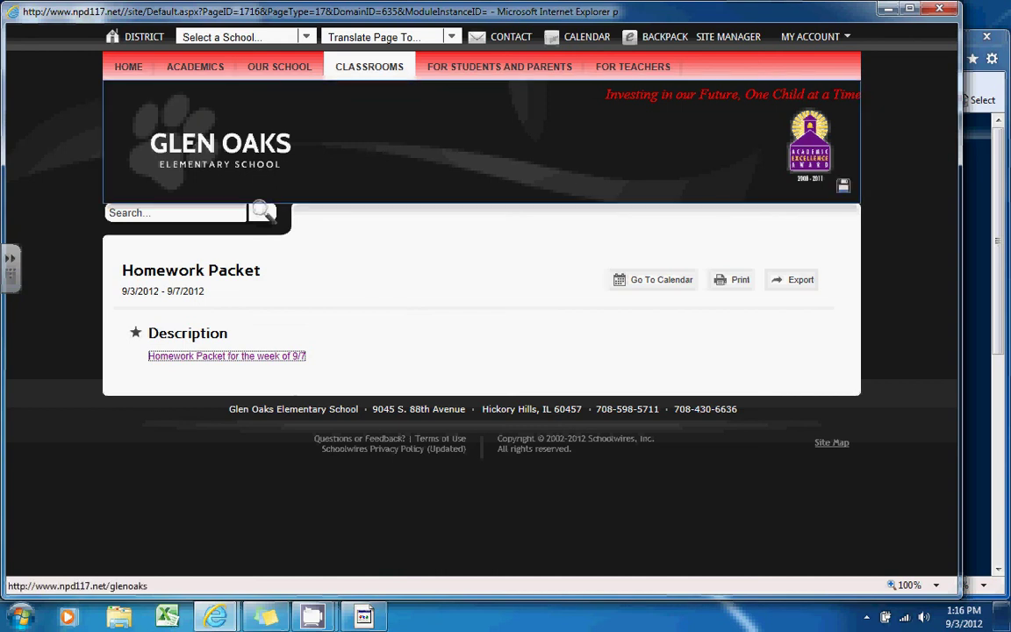
{"action": "left_click", "coordinate": [728, 37]}
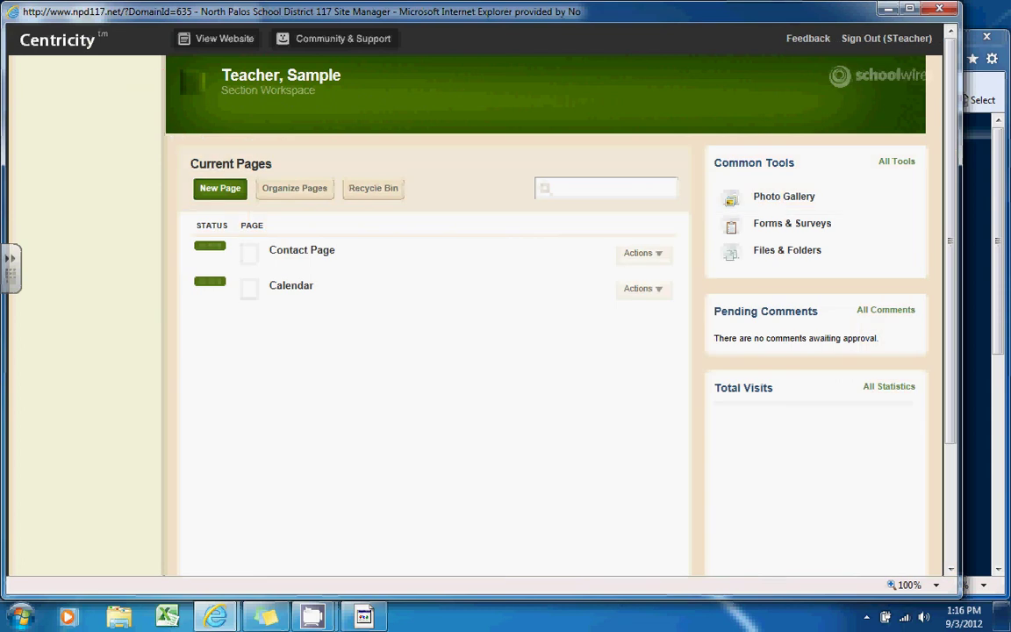